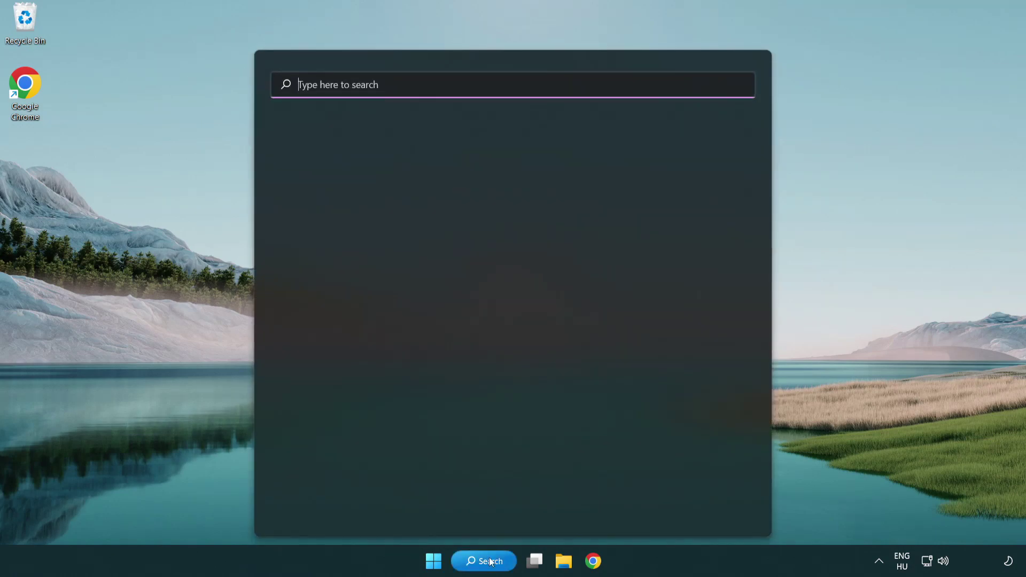
Open Device Manager and expand the Display adapters category.
text(device manager)
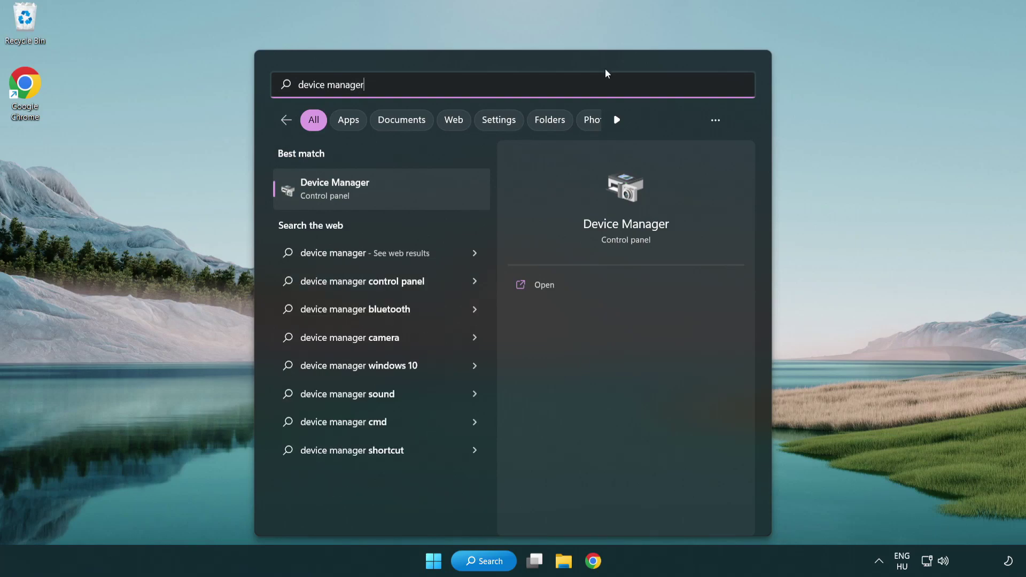
click(409, 194)
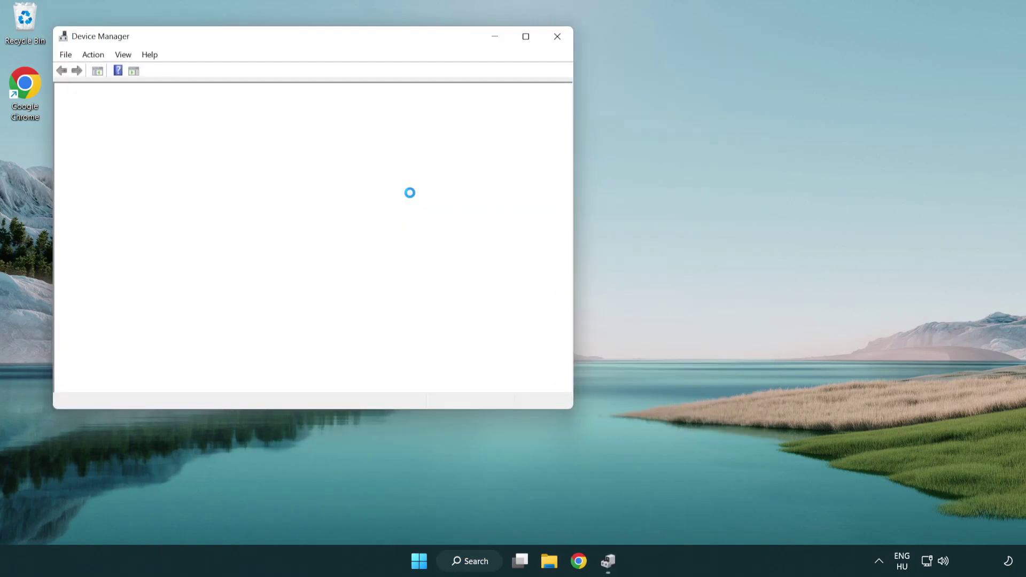
drag(279, 39, 452, 104)
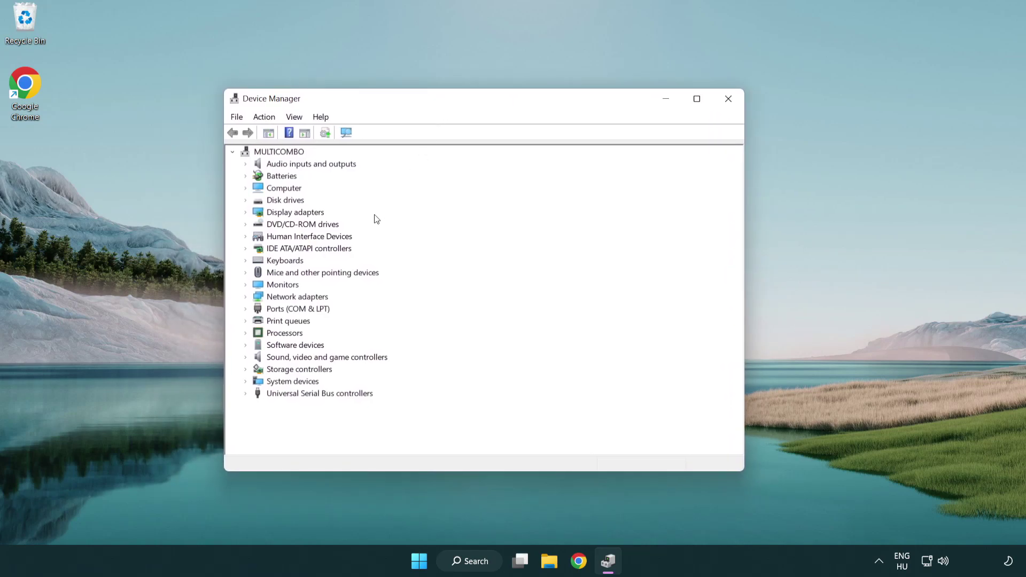
click(282, 212)
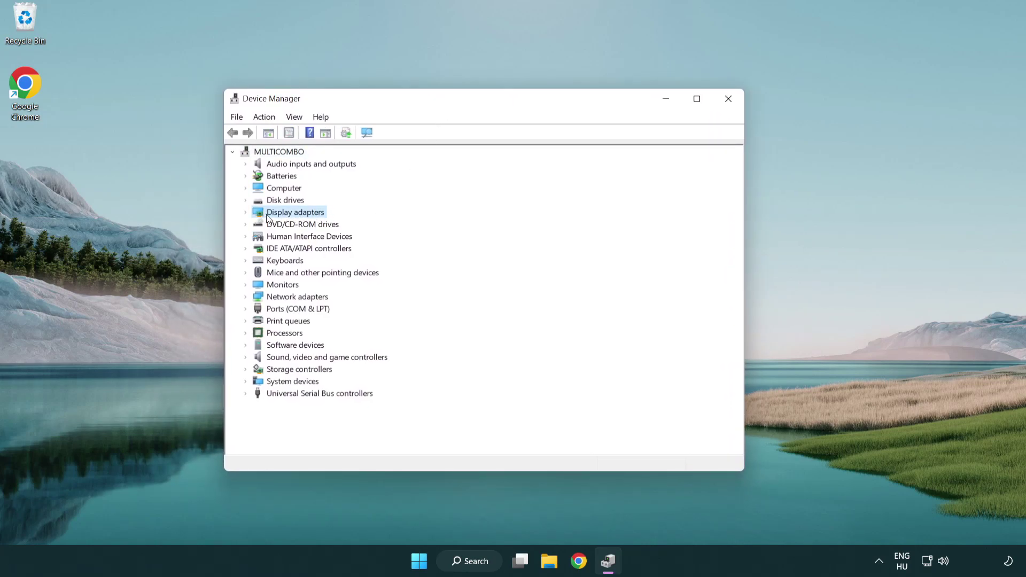
click(245, 213)
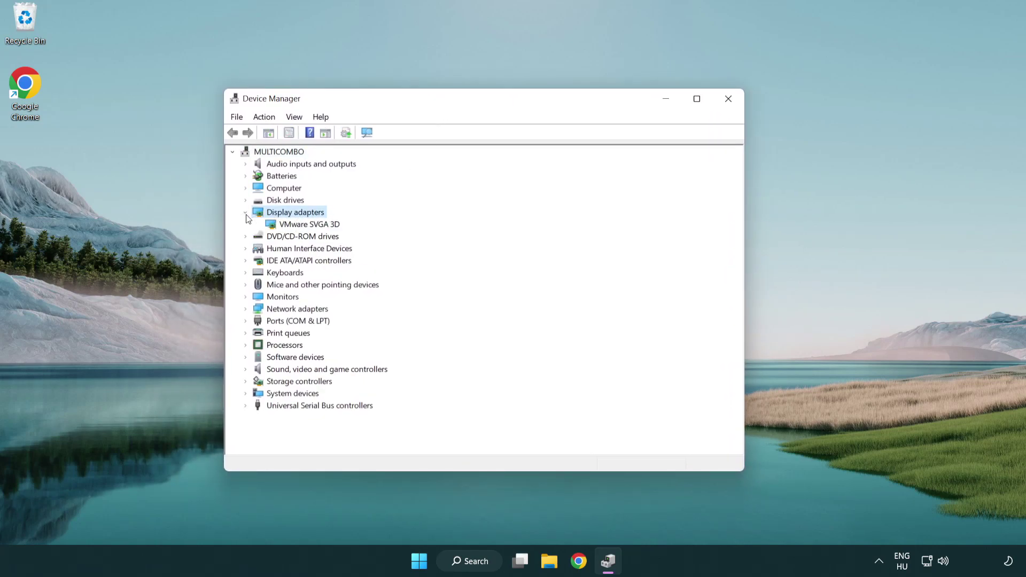
Update the VMware SVGA 3D driver with an automatic driver search and close Device Manager.
click(304, 225)
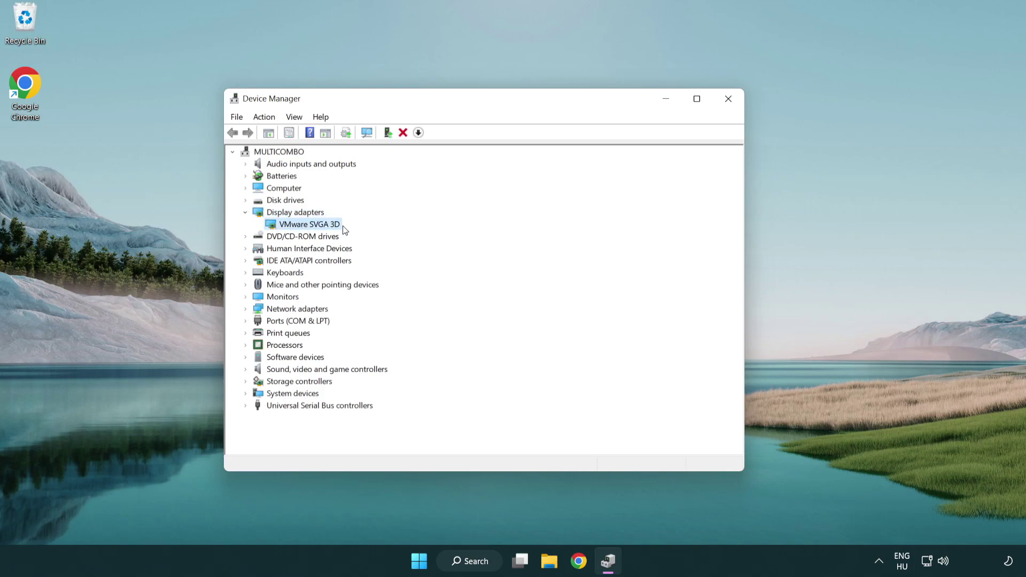
right_click(305, 227)
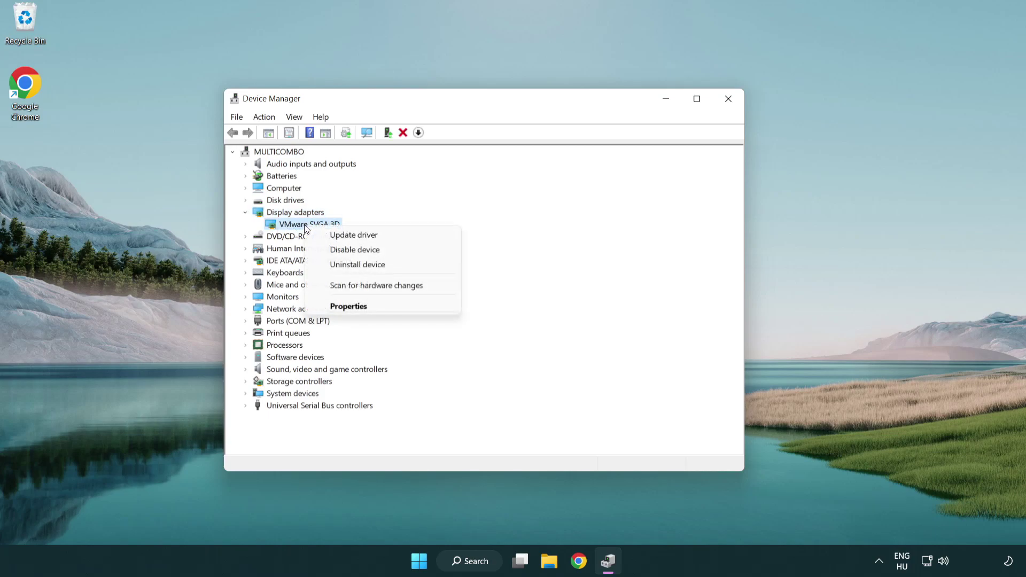
click(404, 236)
drag(425, 161, 445, 154)
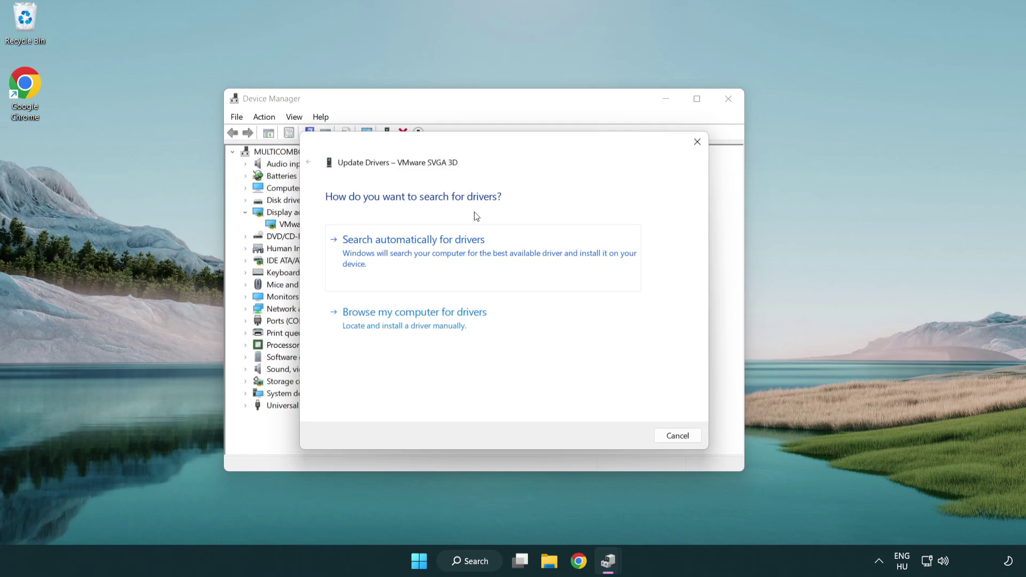
click(452, 253)
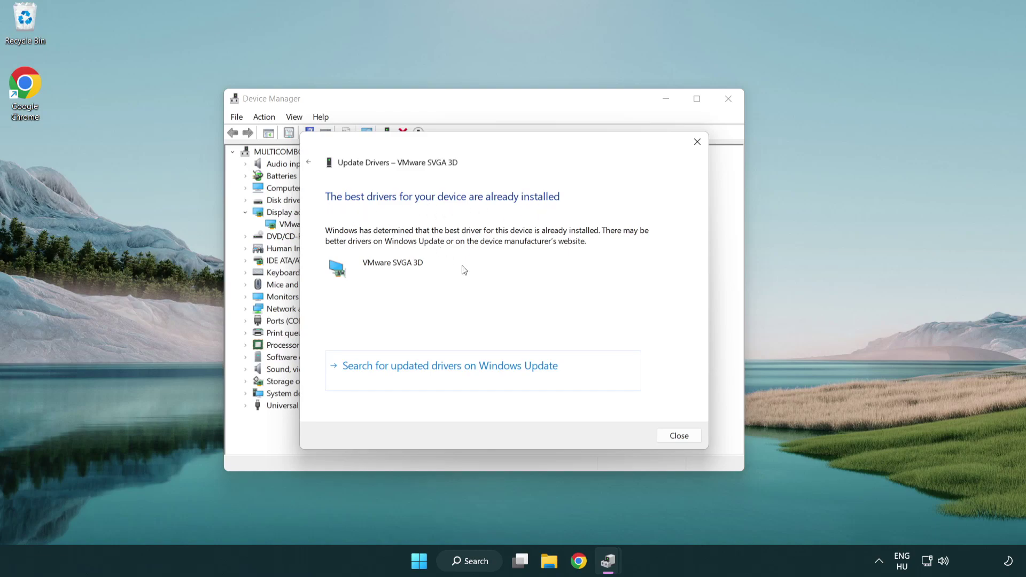
click(680, 436)
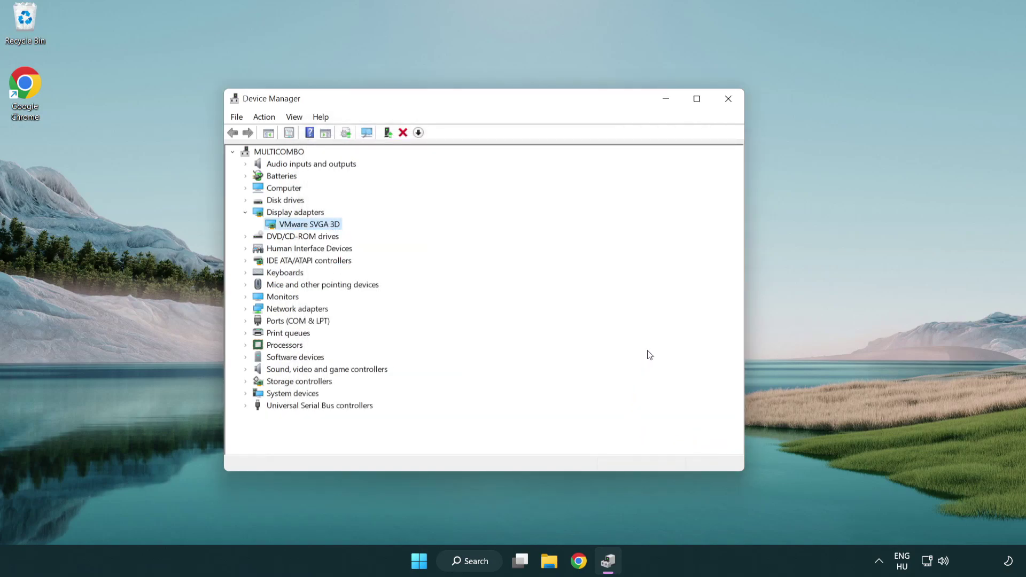
click(729, 100)
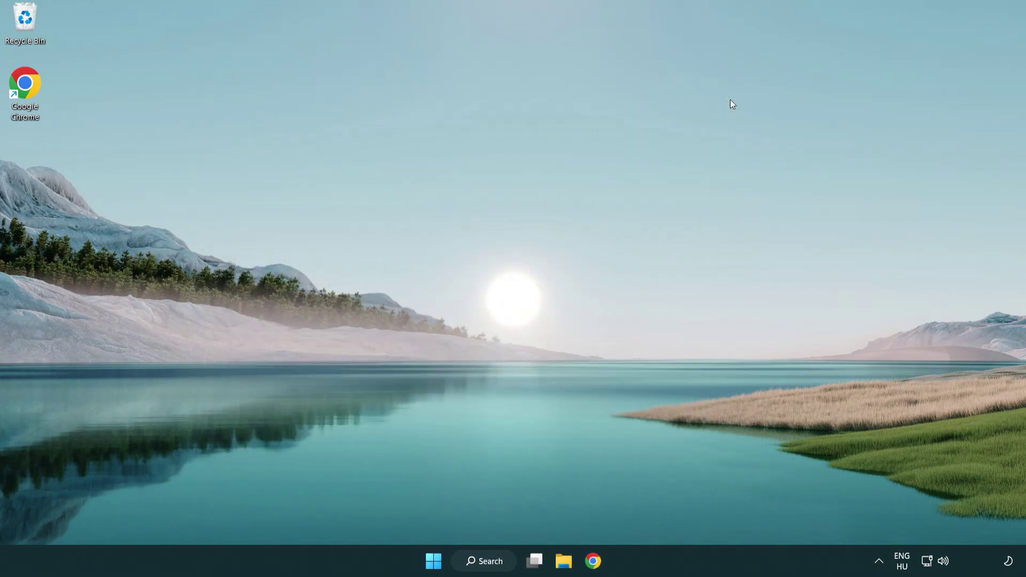
Open the Windows Update settings, check for updates and close Settings.
click(491, 556)
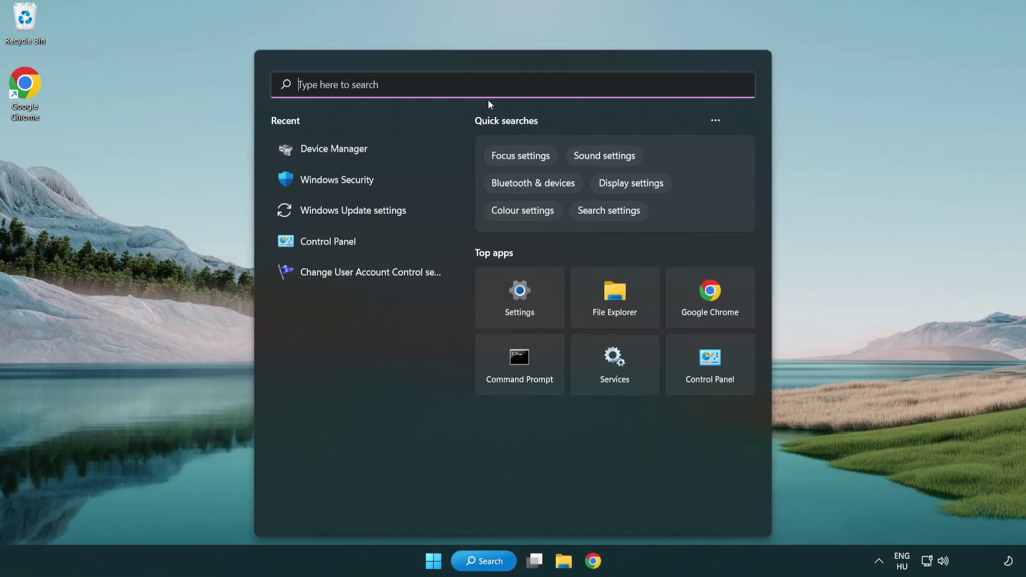
text(update)
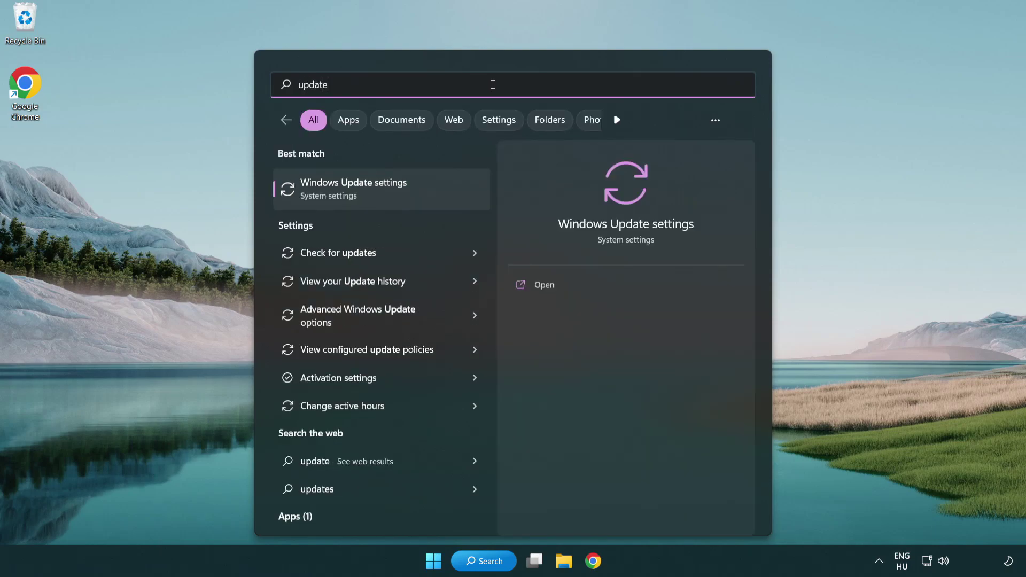
click(400, 198)
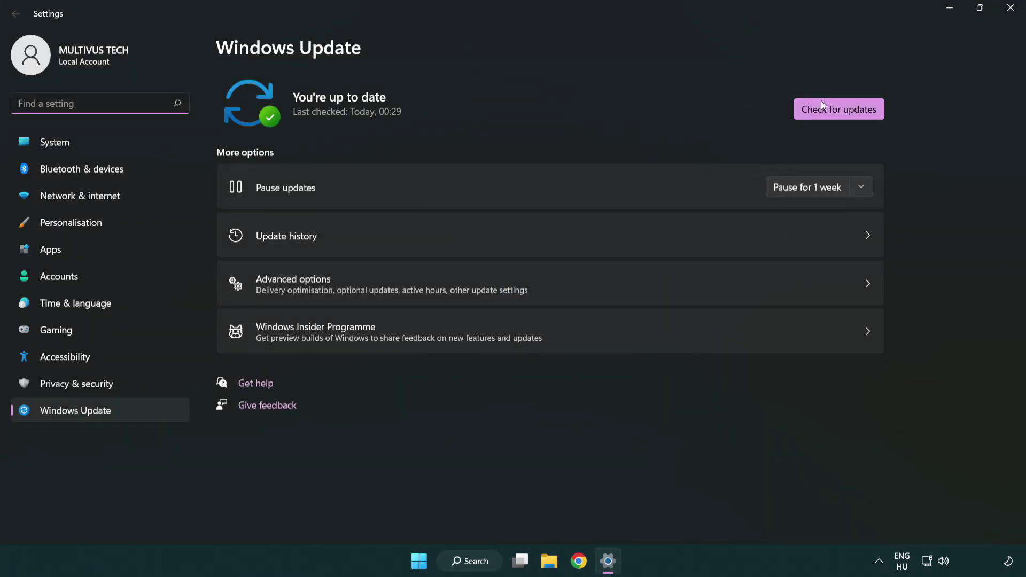
click(859, 114)
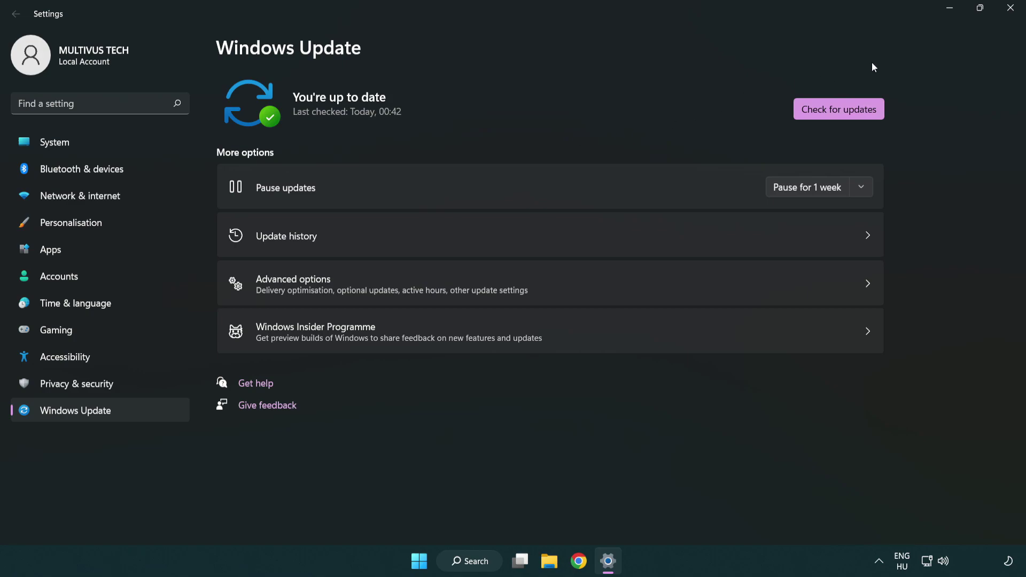
click(1006, 13)
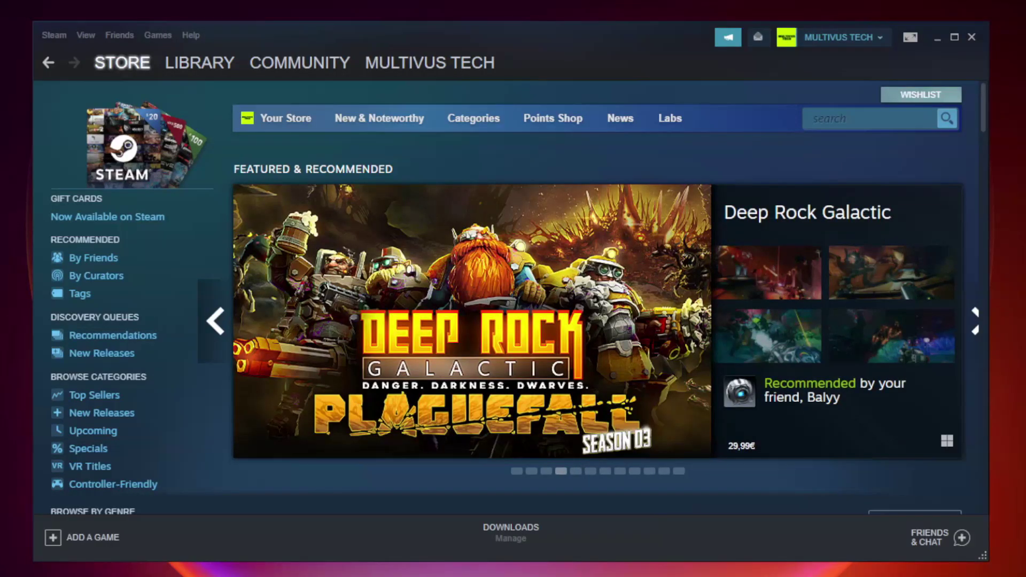
Switch to Steam and verify the integrity of the local files of the favorite game in the library.
mouse_move(218, 67)
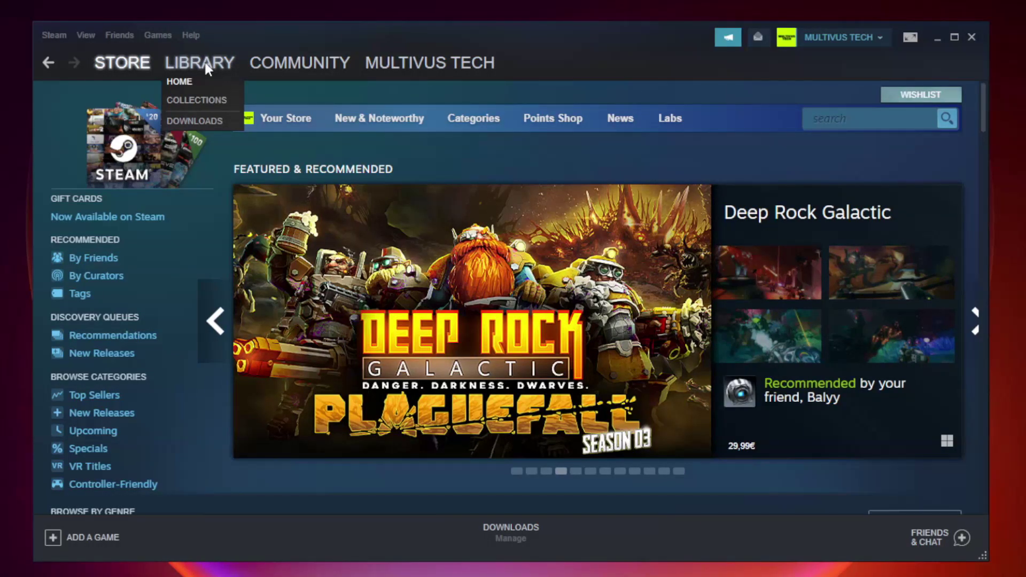
click(207, 68)
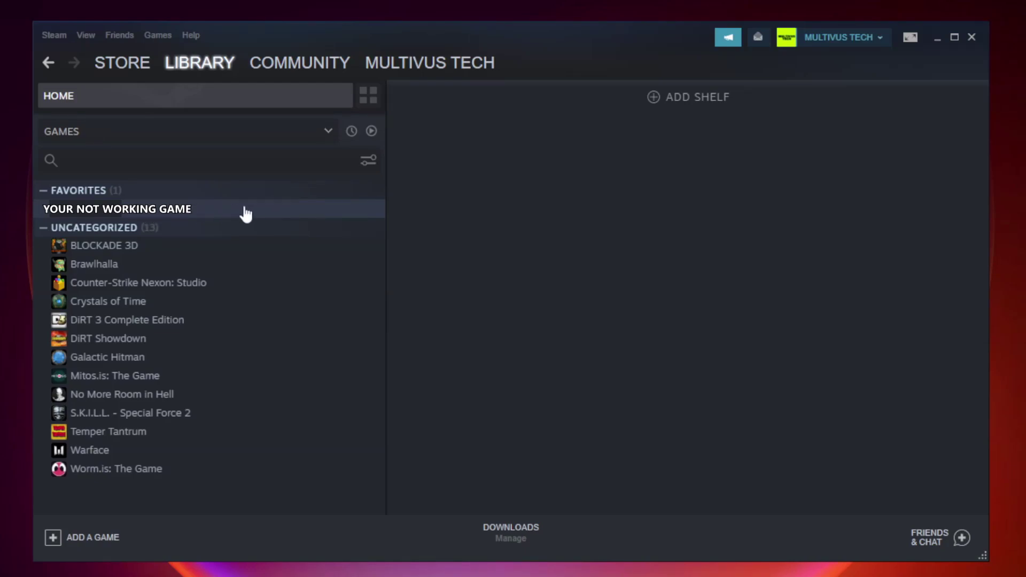
right_click(222, 214)
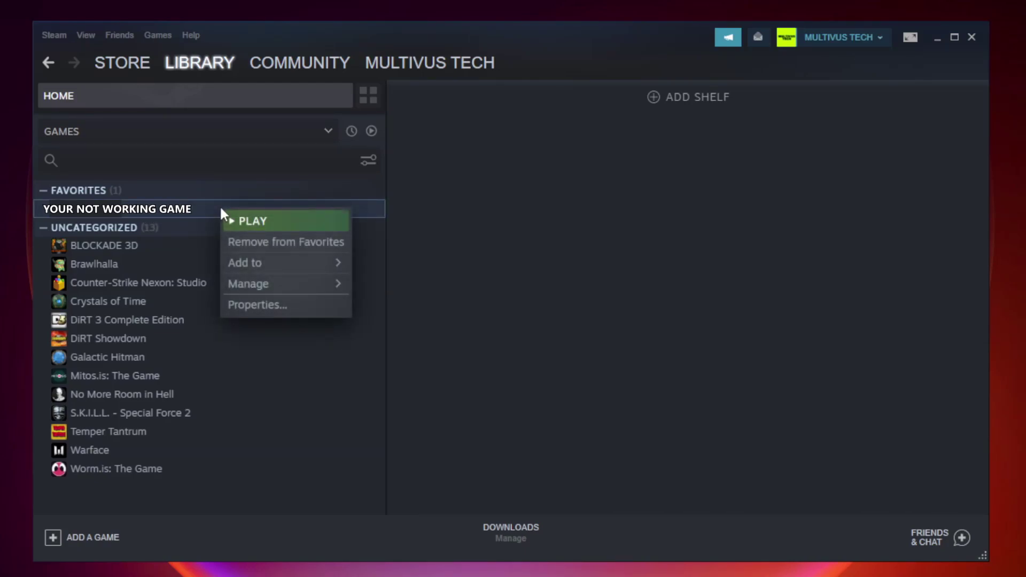
click(282, 304)
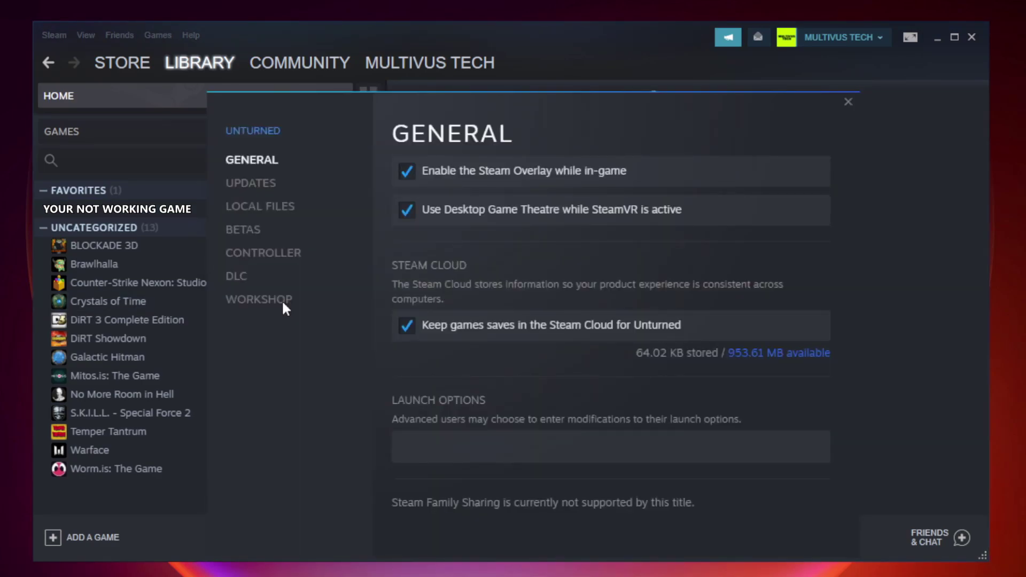
click(272, 211)
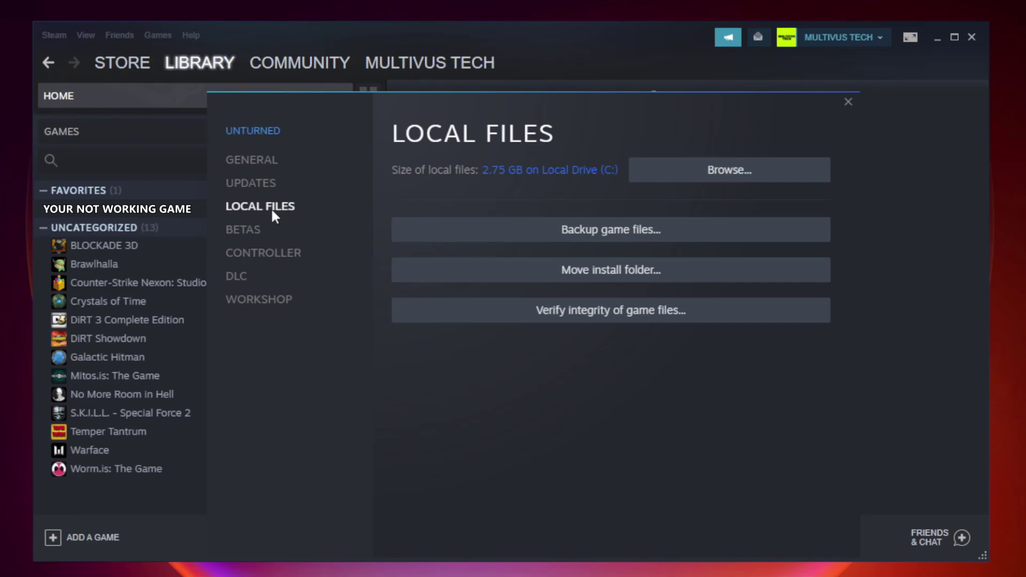
click(620, 318)
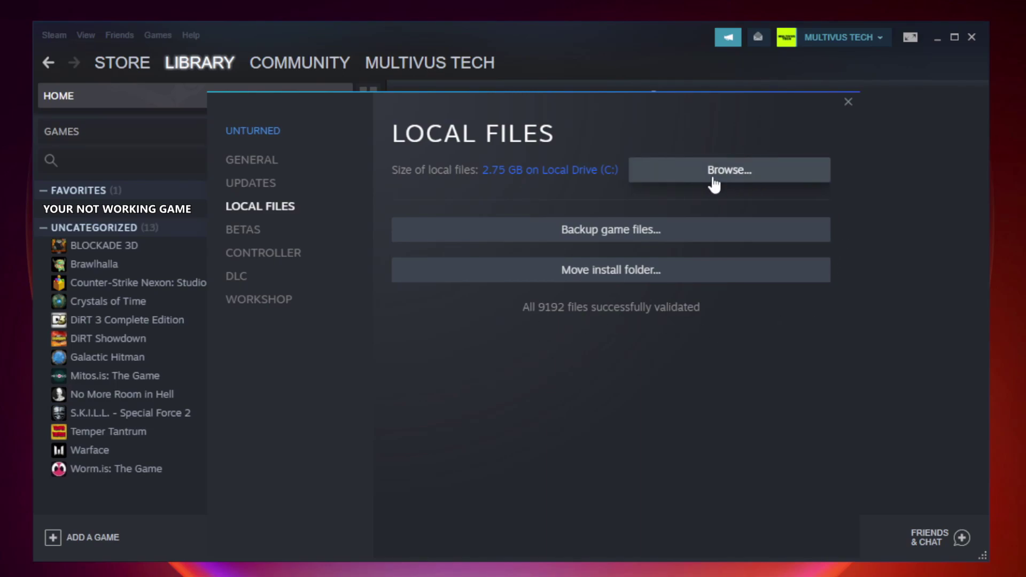
Browse to the game's local install folder and open the properties of the YOUR NOT WORKING GAME shortcut.
click(733, 185)
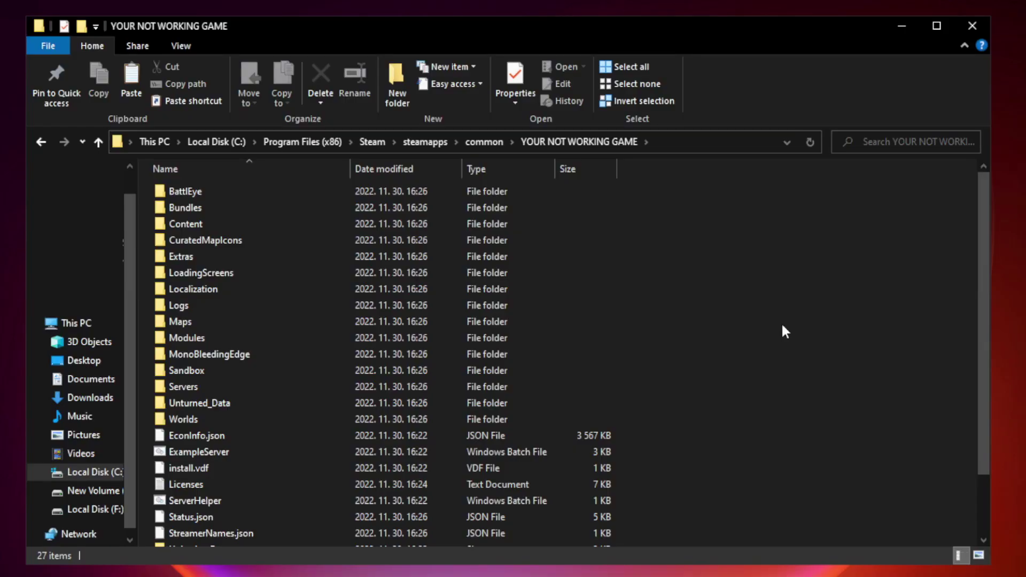
drag(984, 280, 985, 368)
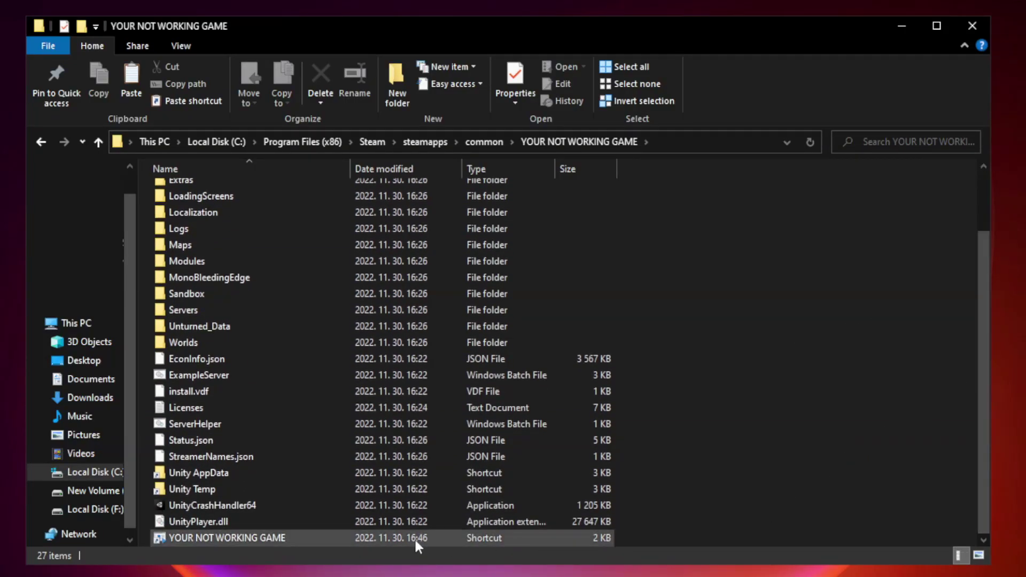
click(386, 538)
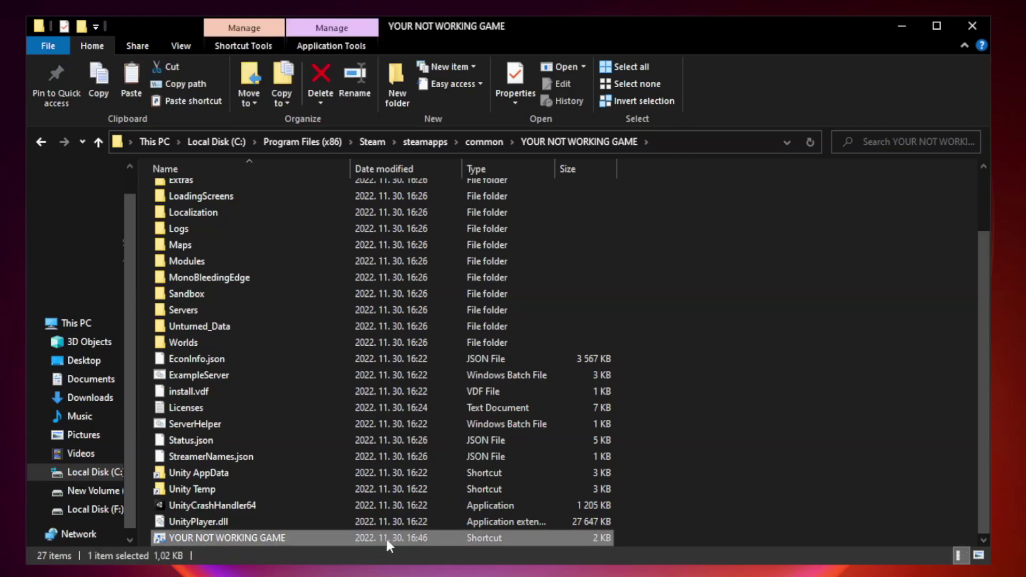
right_click(348, 538)
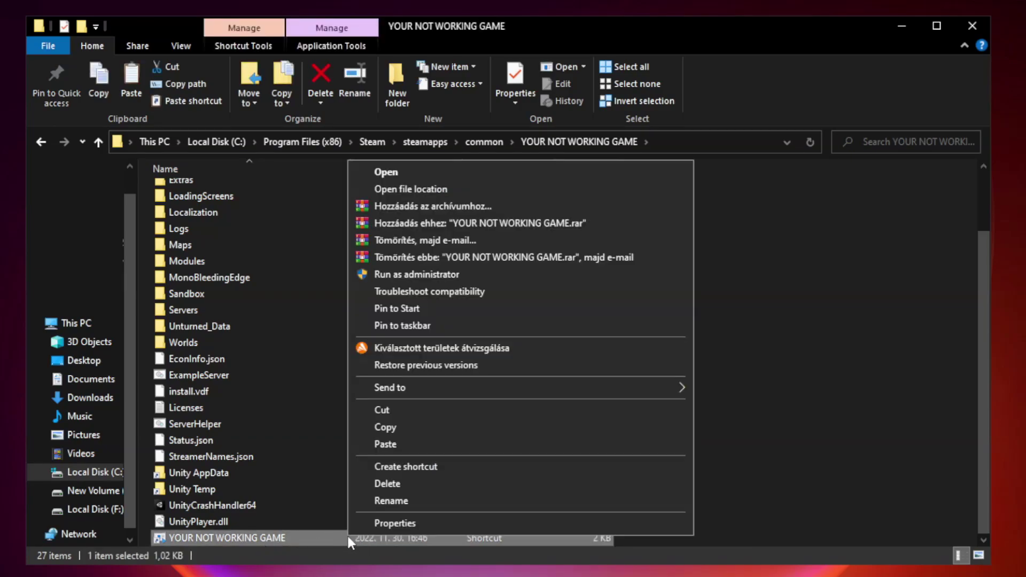
click(518, 525)
drag(510, 282, 509, 116)
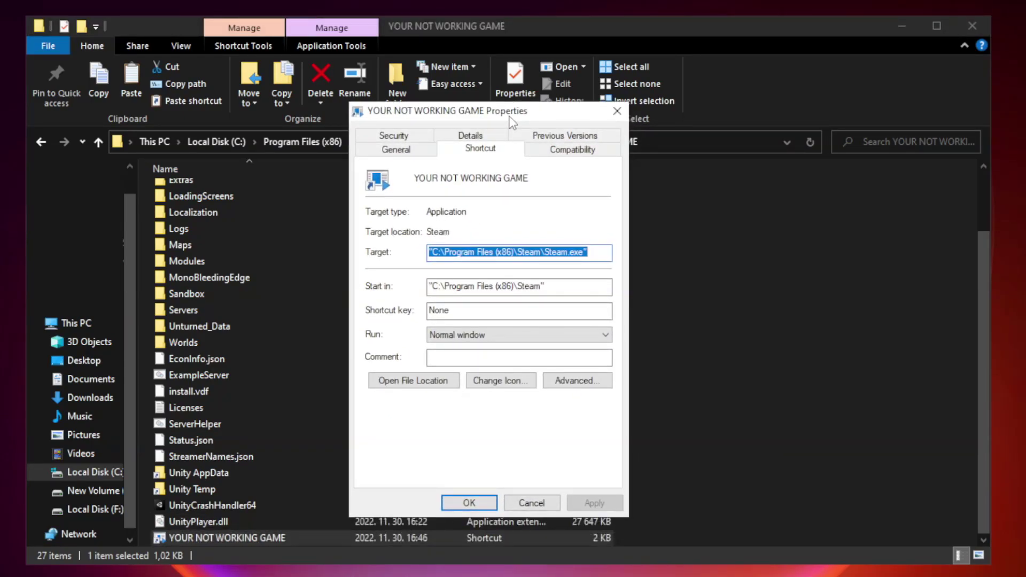
Apply Windows 8 compatibility mode, disabled fullscreen optimizations and running as administrator to the game shortcut, and close the folder.
click(568, 152)
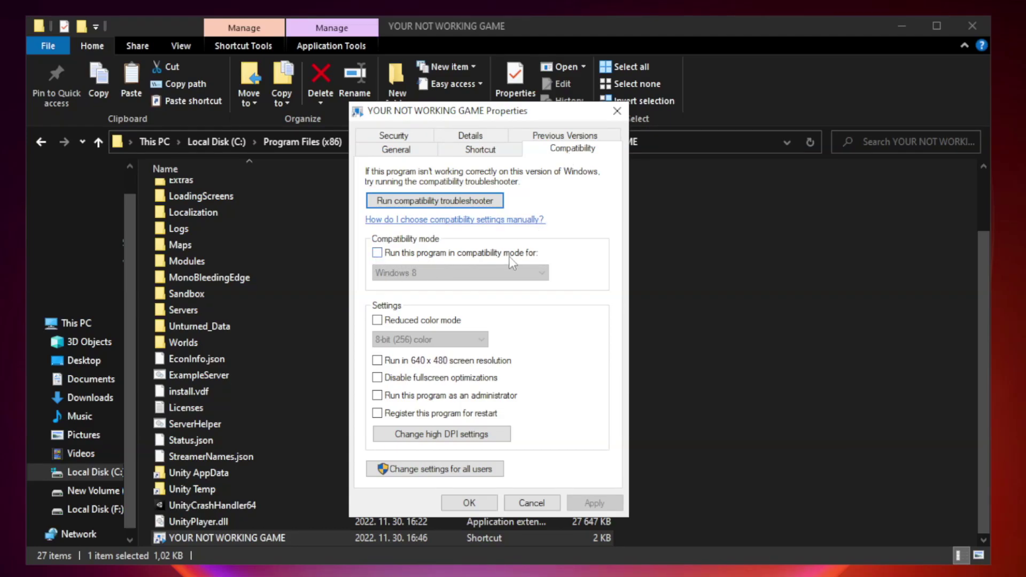
click(409, 258)
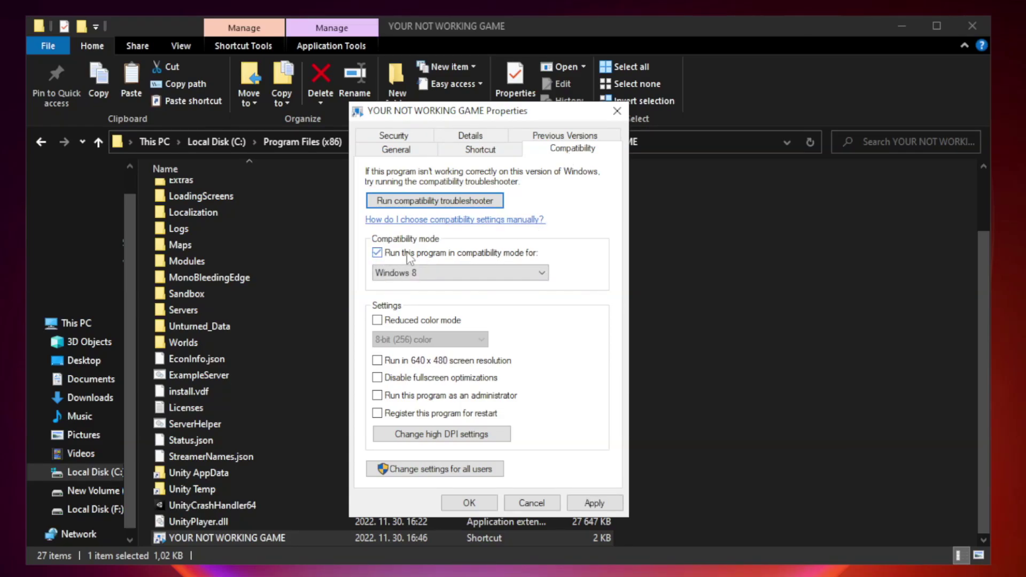
click(435, 270)
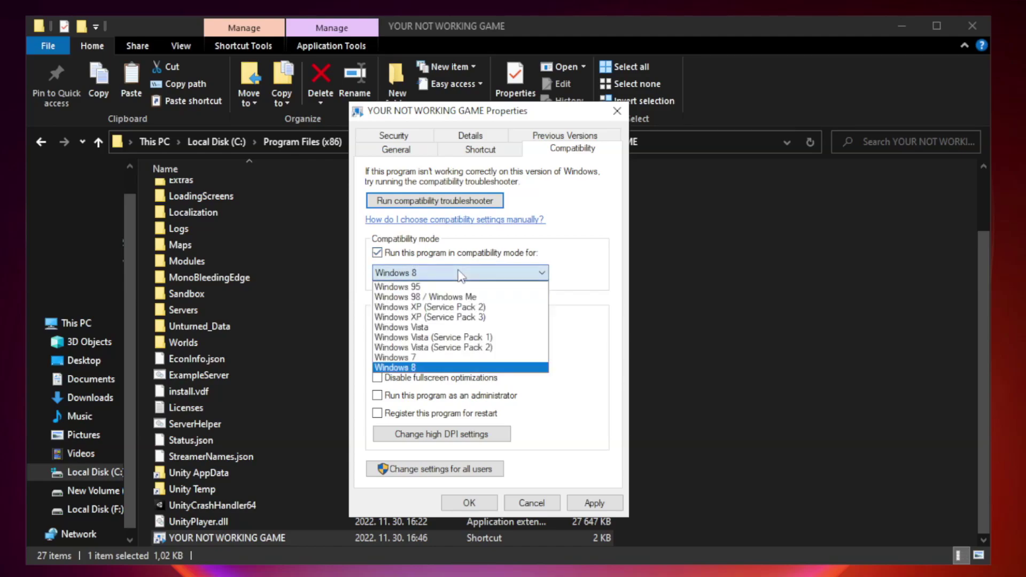
click(433, 368)
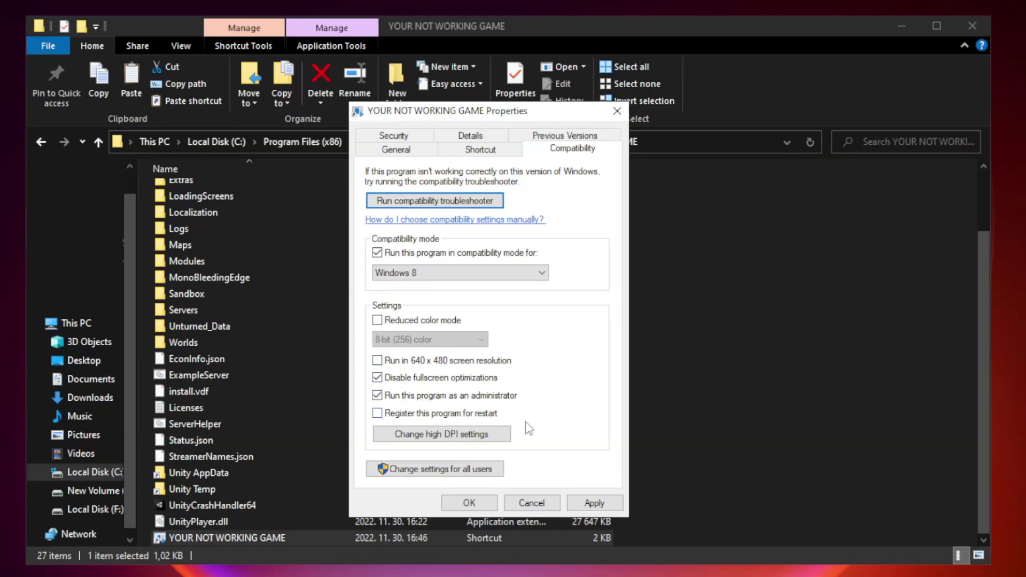
click(592, 505)
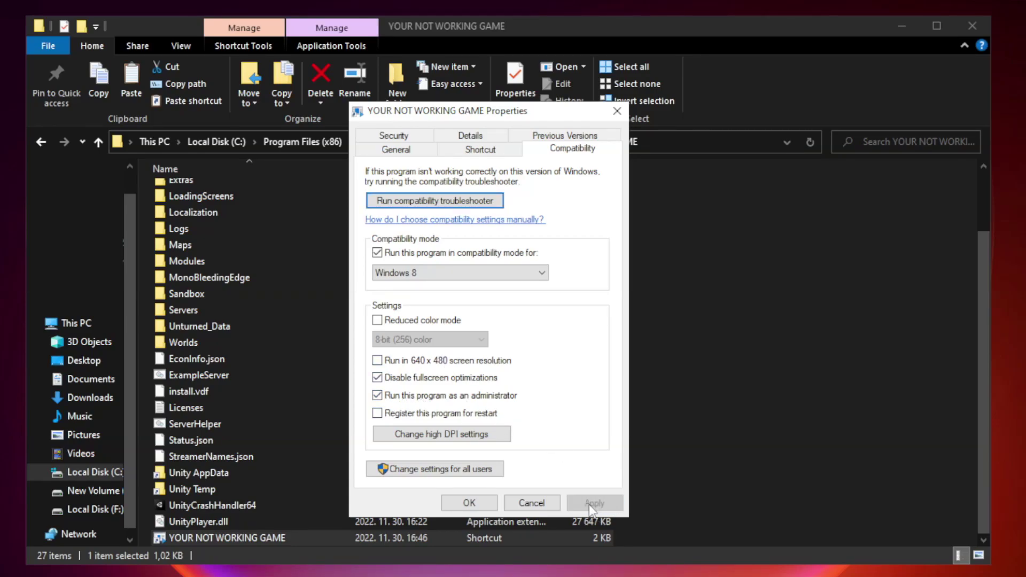
click(468, 504)
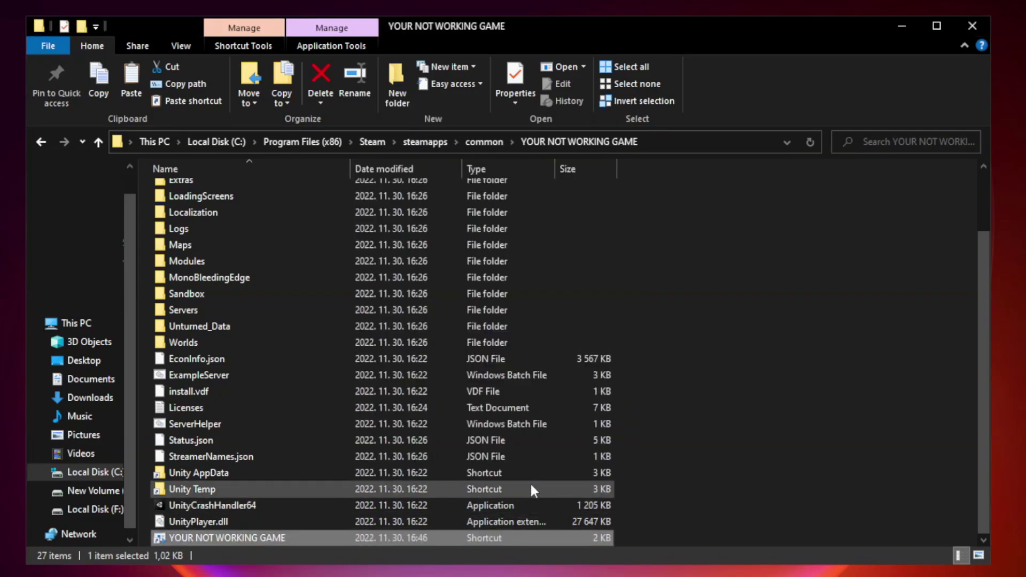
click(972, 28)
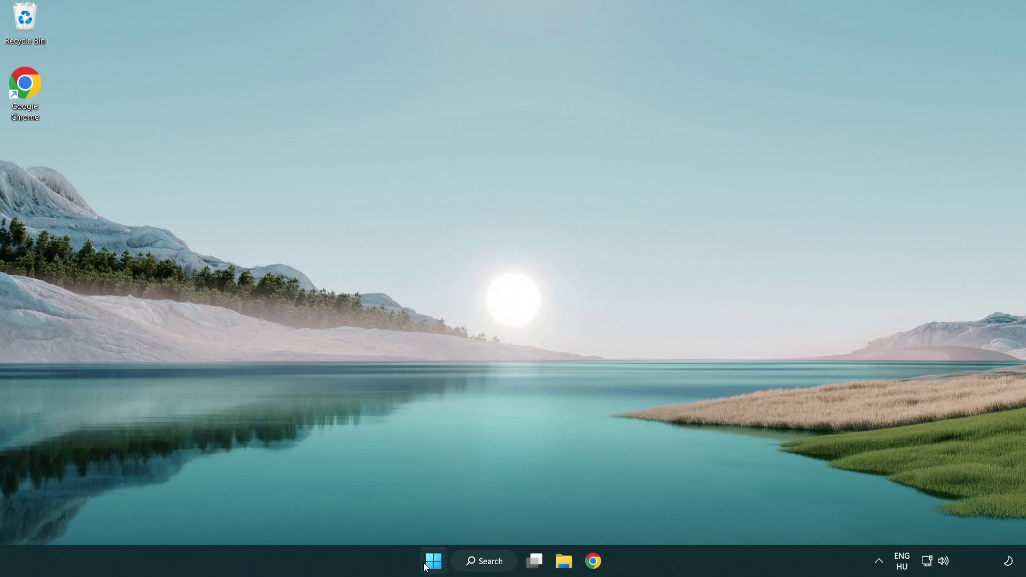
Disable Terminal, Phone Link, Cortana and the Windows Security notification as startup apps in Task Manager, and close it.
right_click(435, 566)
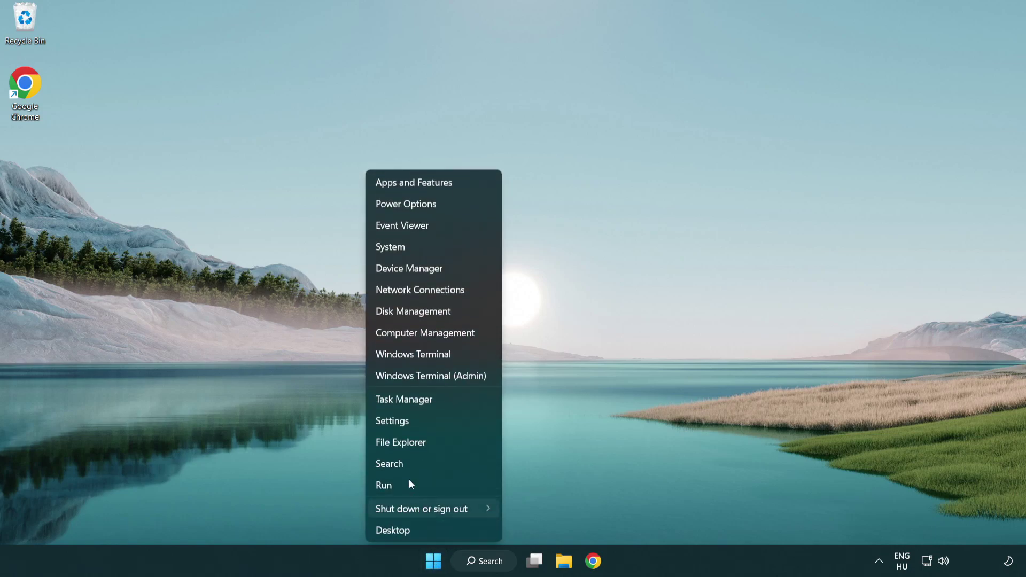
click(453, 402)
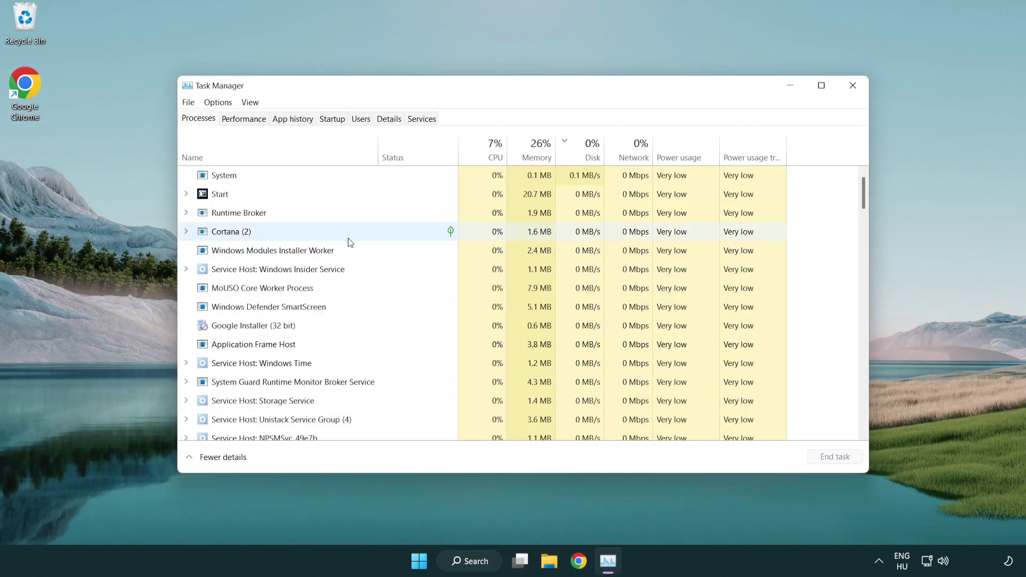
click(333, 119)
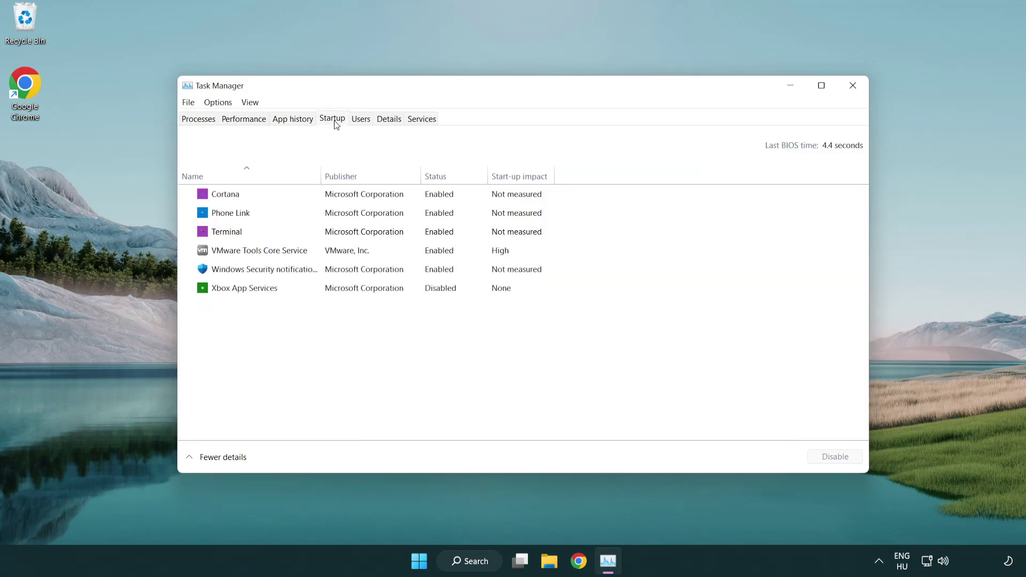
click(336, 233)
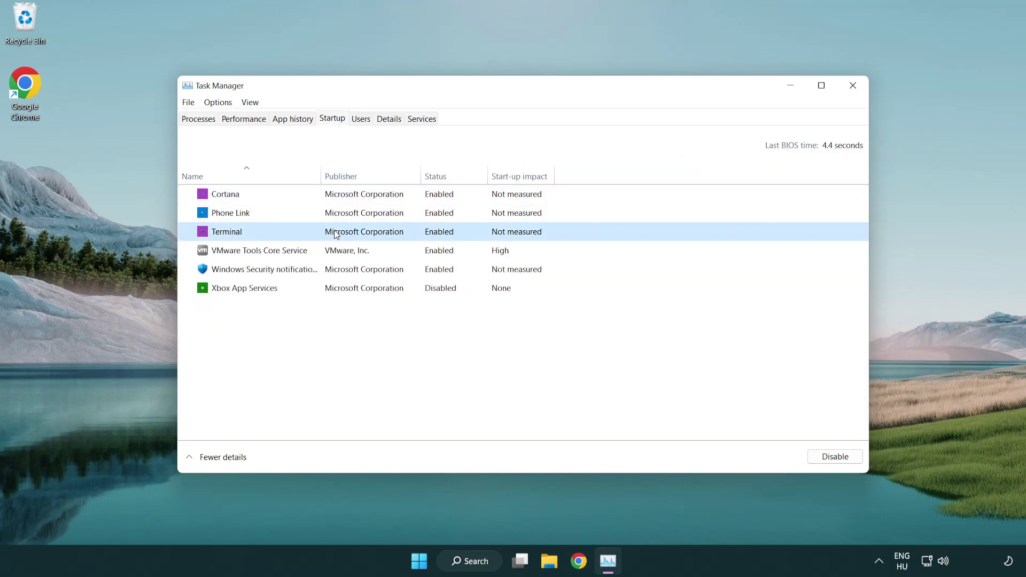
click(812, 455)
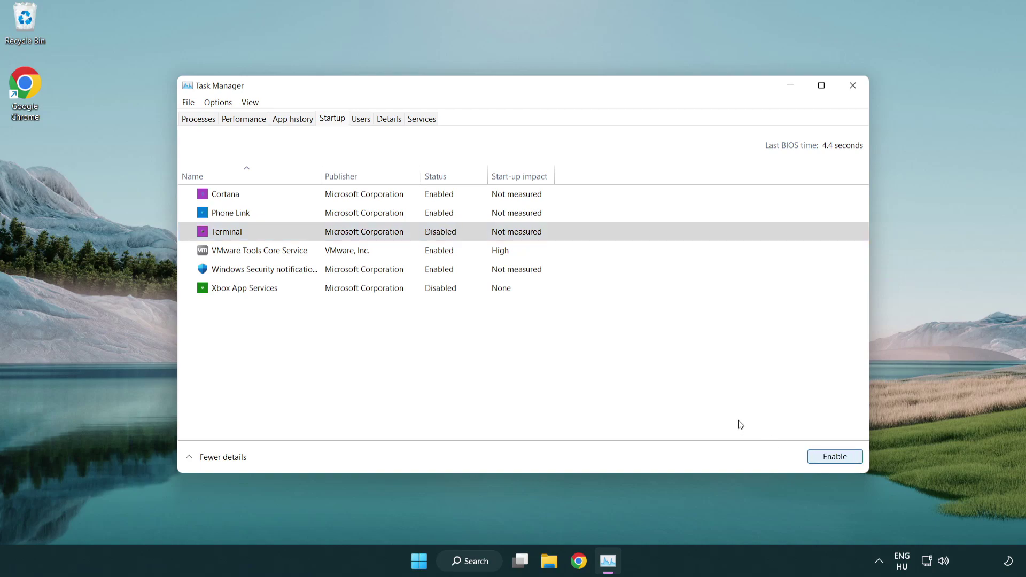
click(428, 216)
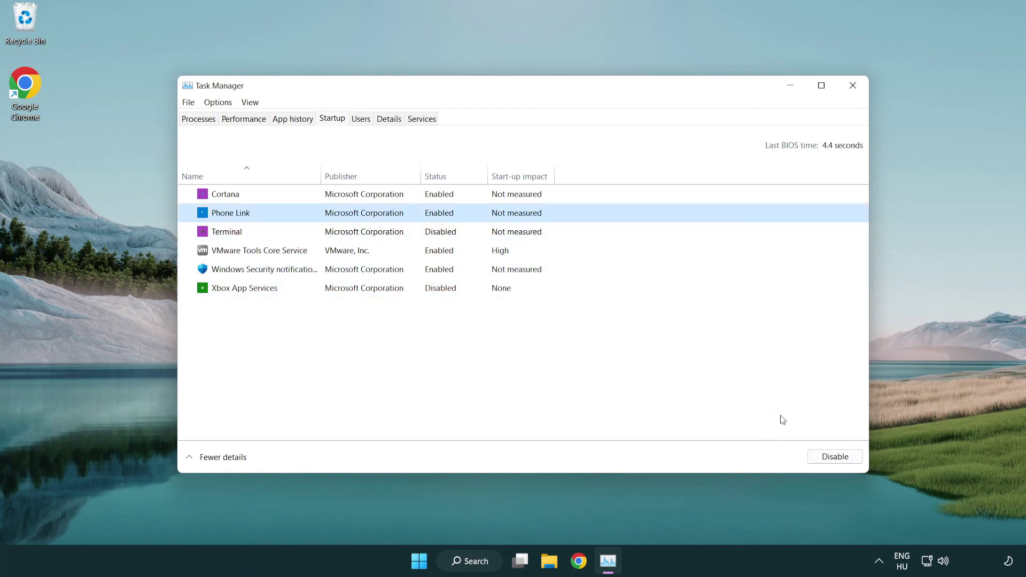
click(833, 456)
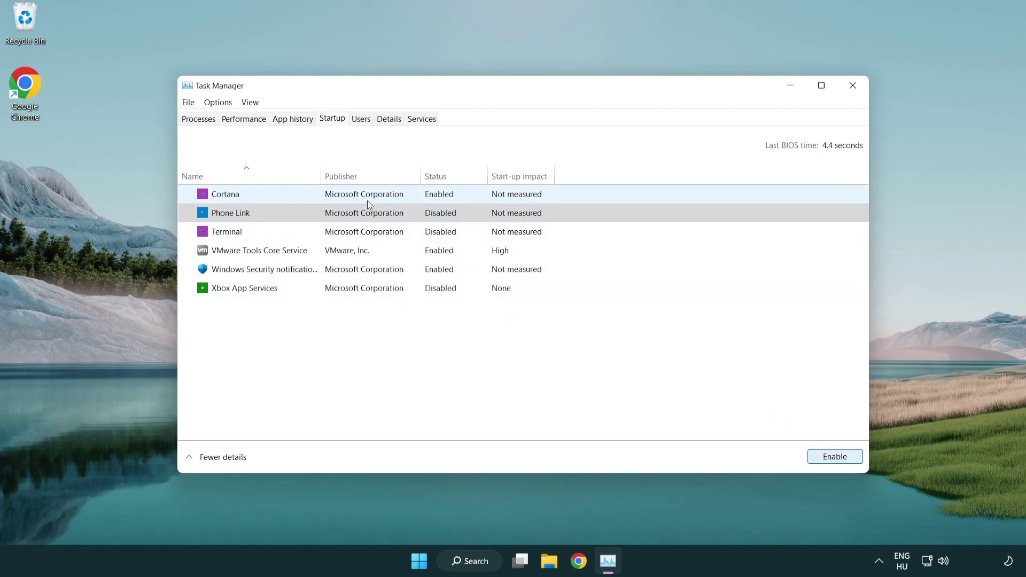
click(366, 200)
click(809, 451)
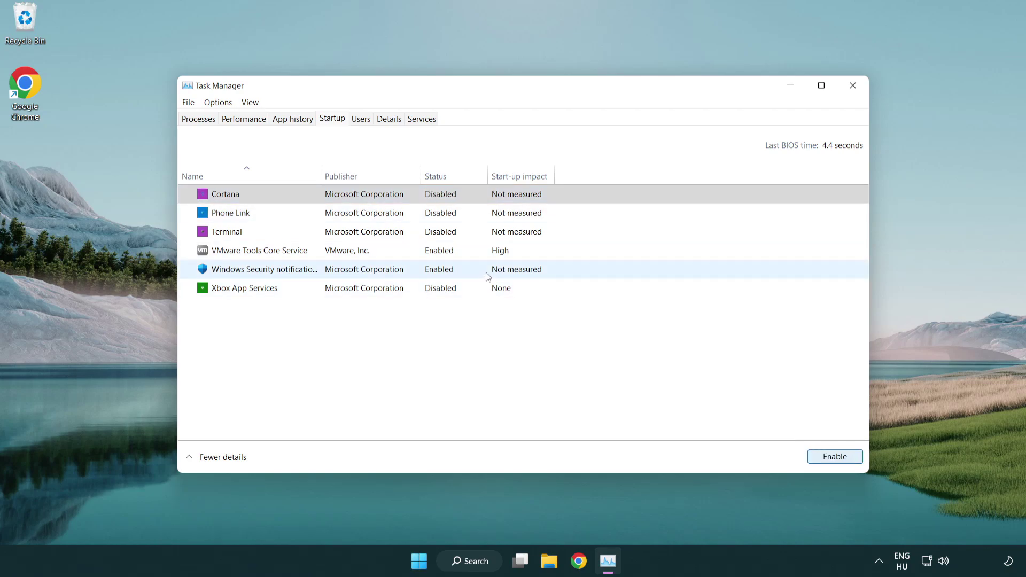
click(487, 276)
click(828, 458)
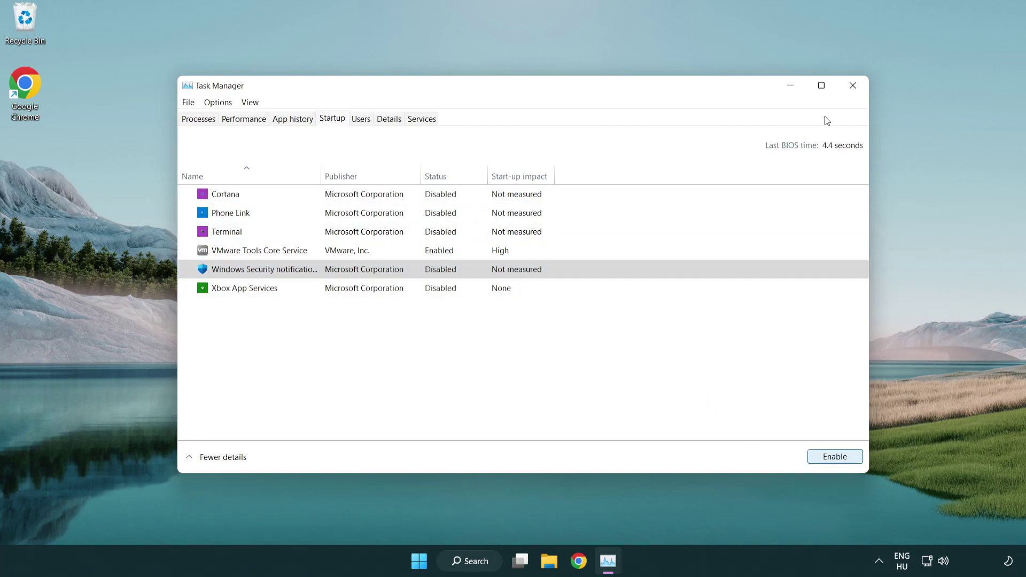
click(853, 87)
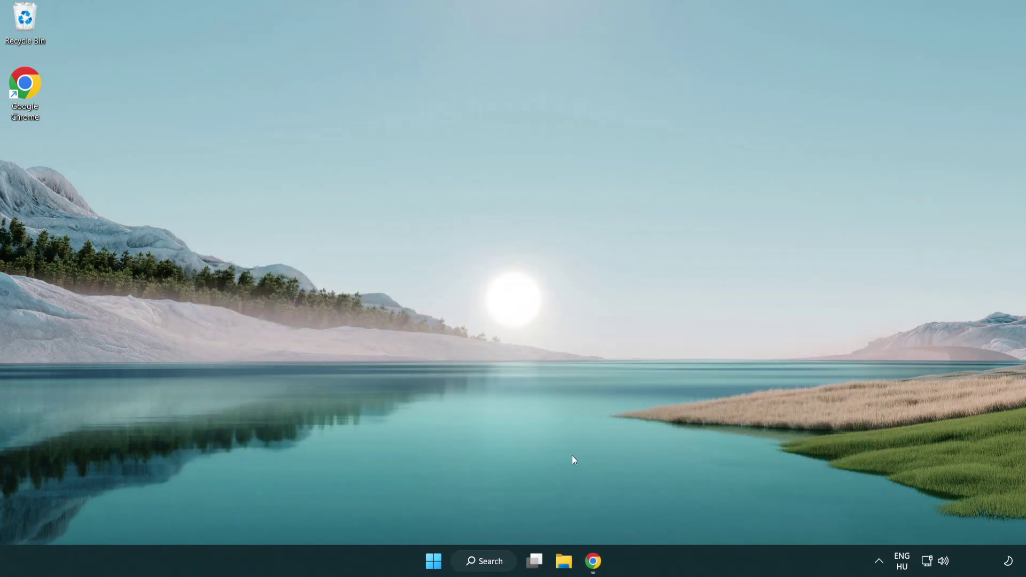
Switch to Chrome and download the English DirectX End-User Runtime Web Installer from the Microsoft download page.
click(593, 560)
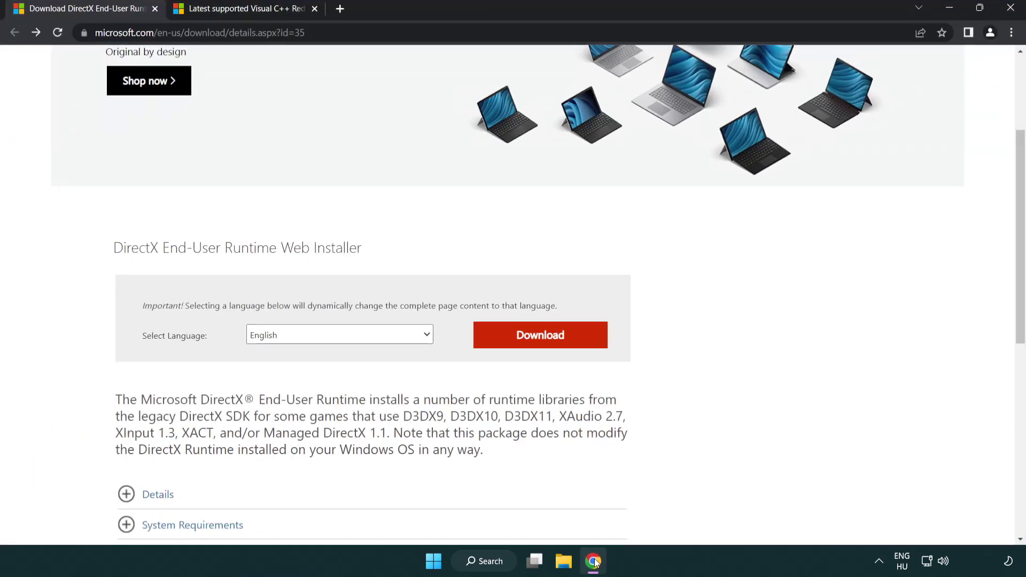
scroll(449, 484, up, 4)
click(160, 32)
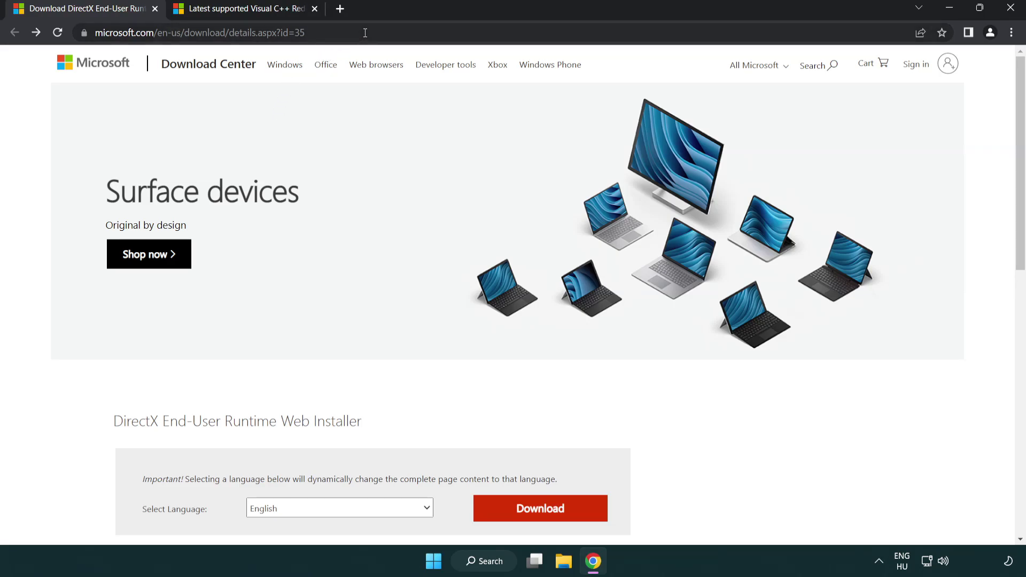
click(977, 233)
scroll(833, 348, down, 3)
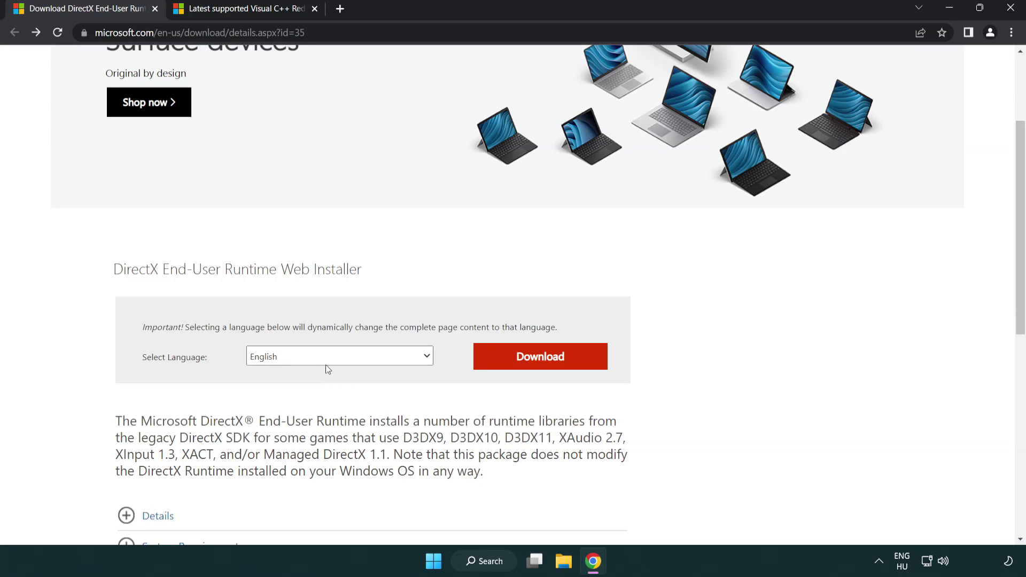
click(544, 367)
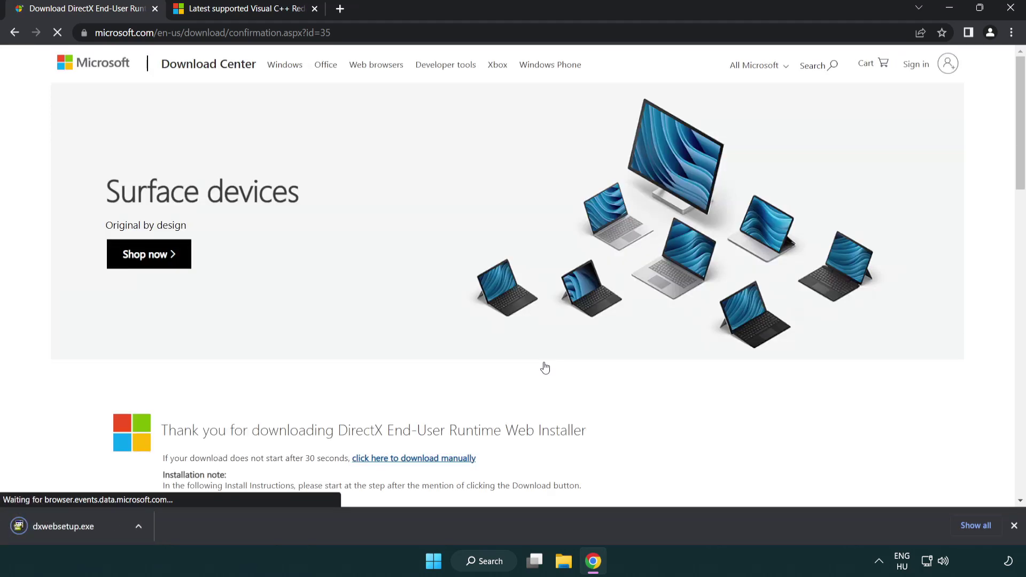
Run dxwebsetup.exe, accept the license agreement, decline the Bing Bar and finish the DirectX setup.
click(66, 528)
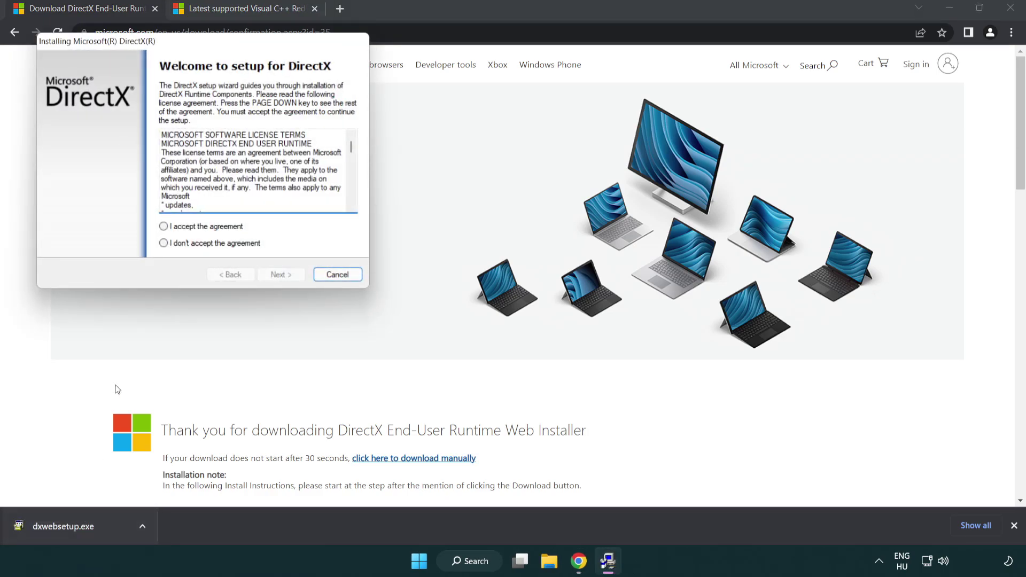
drag(156, 48, 451, 161)
drag(646, 261, 645, 316)
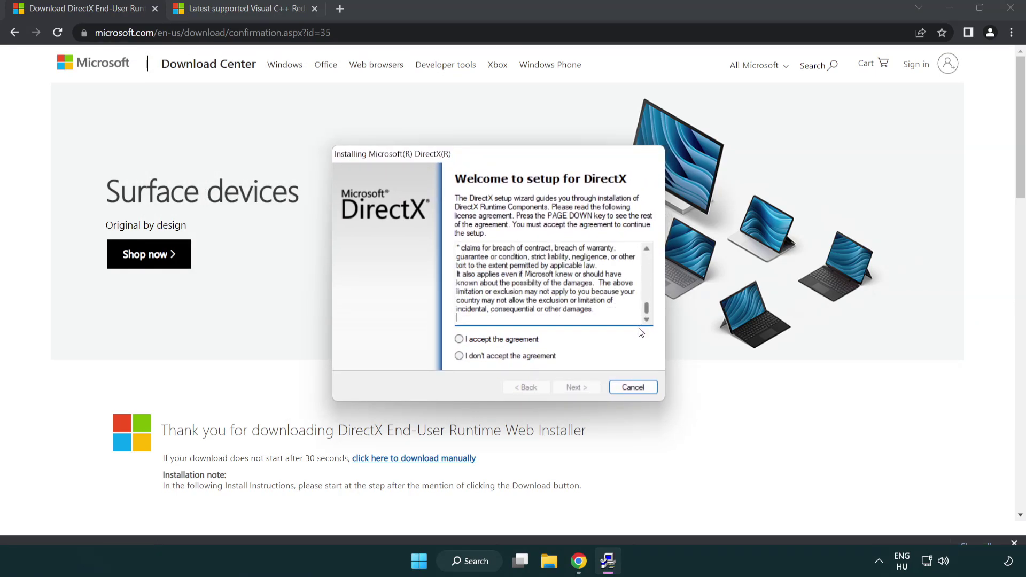
click(459, 340)
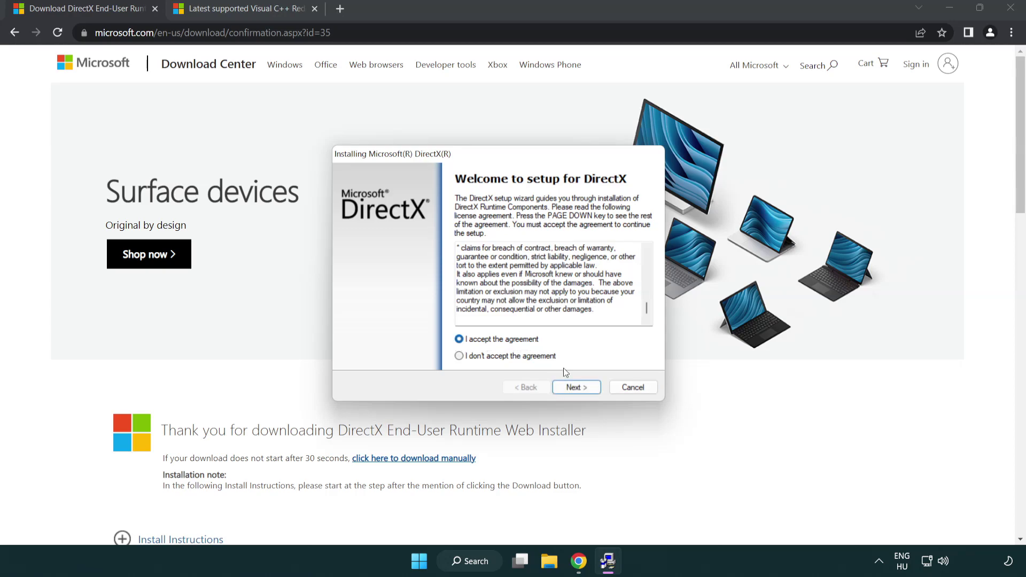
click(577, 387)
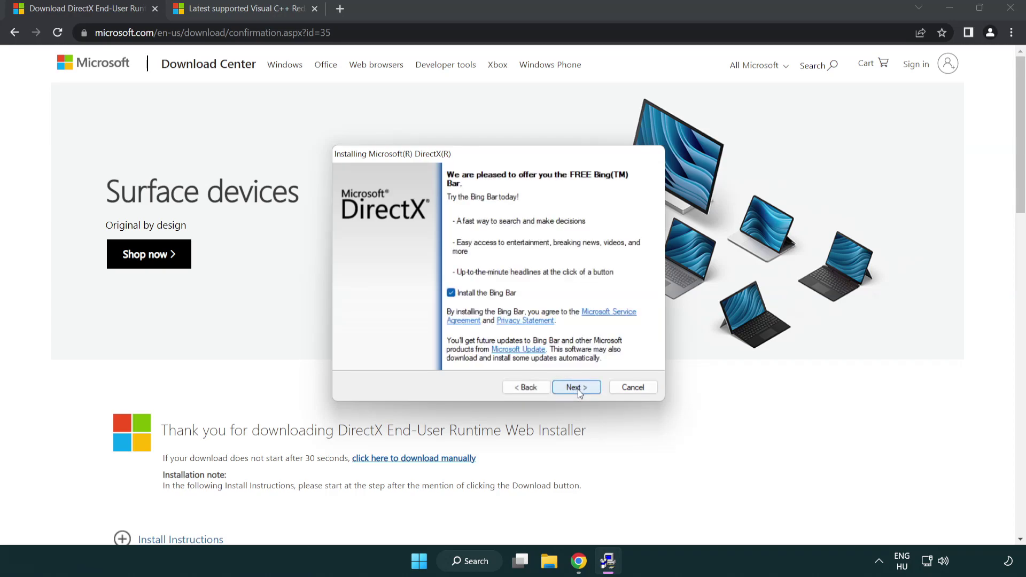
click(454, 297)
click(582, 390)
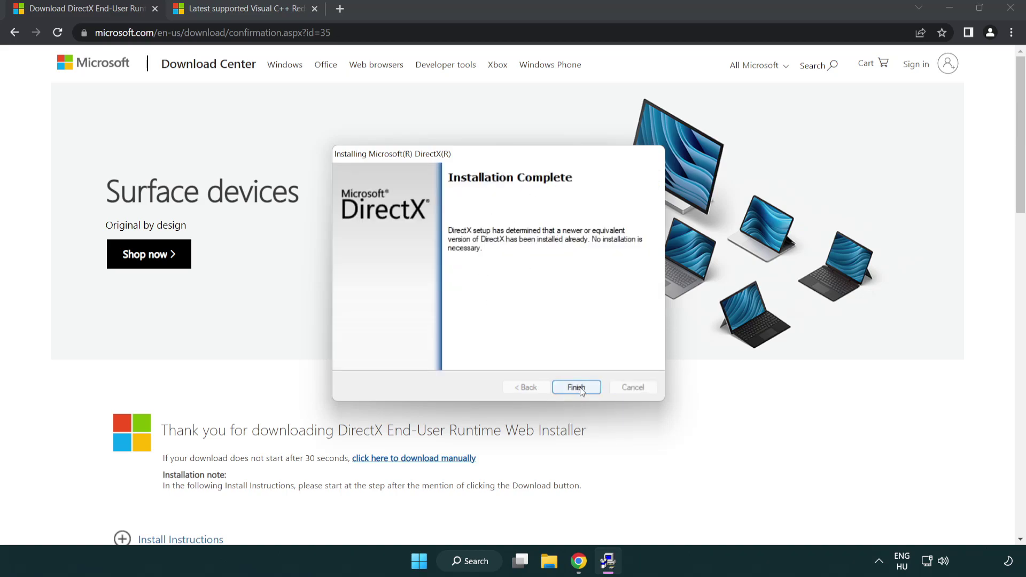
click(578, 382)
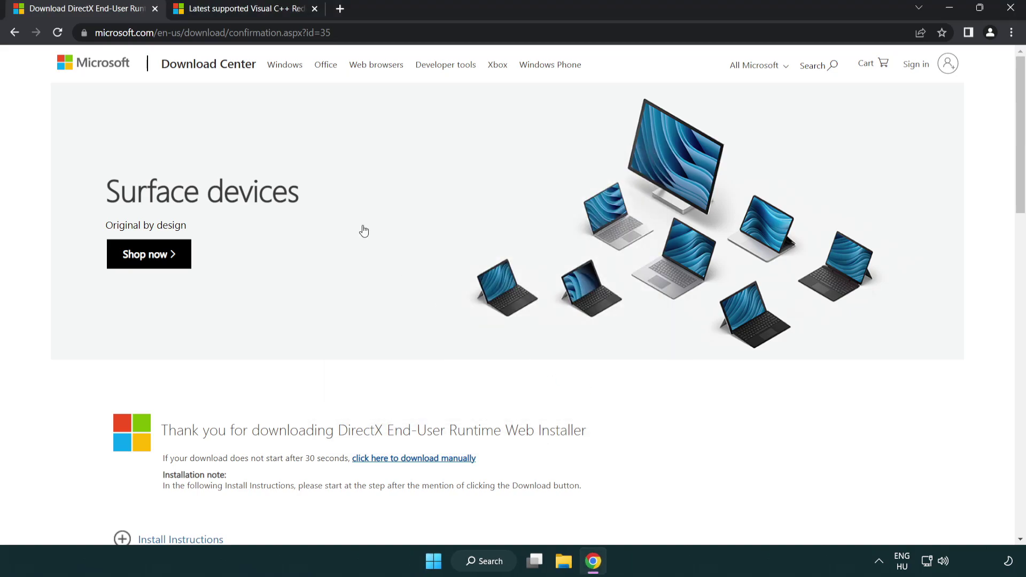
Close the DirectX page and download the ARM64, X86 and X64 Visual C++ Redistributable installers for Visual Studio 2015-2022.
click(155, 9)
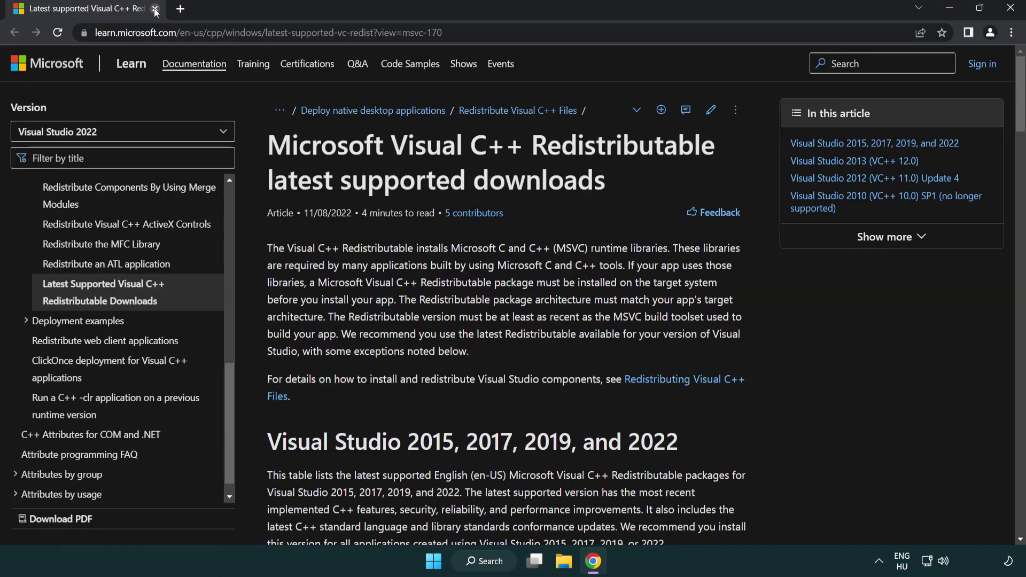
click(472, 36)
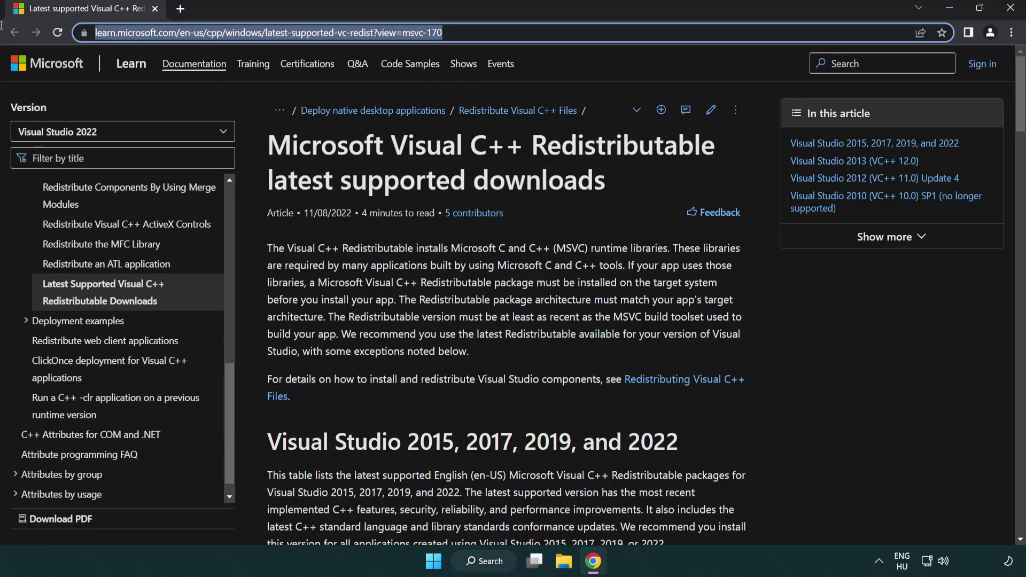
click(528, 177)
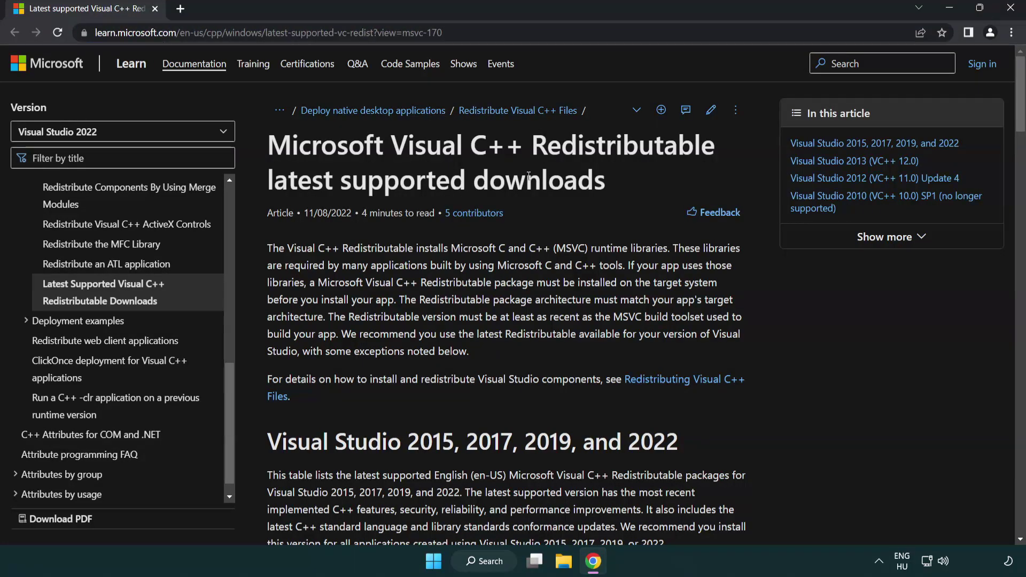
scroll(528, 177, down, 6)
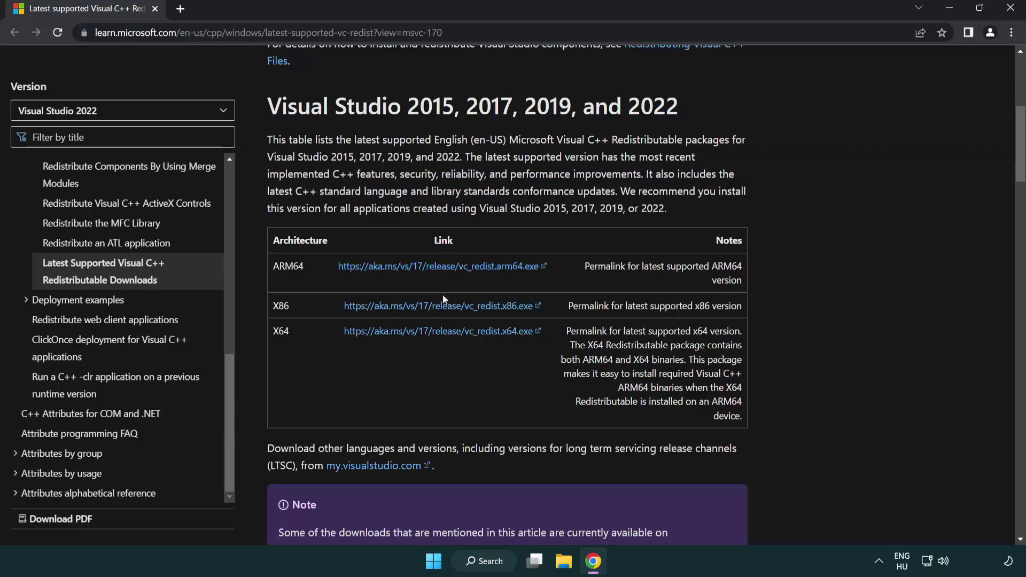
click(412, 266)
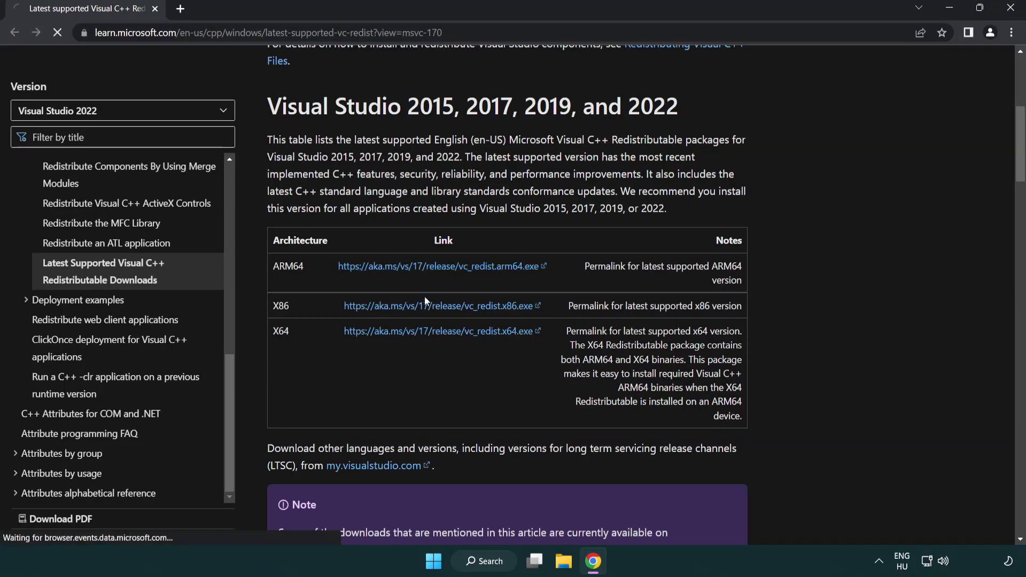
click(424, 306)
click(430, 334)
Try to install VC_redist.arm64.exe with the license terms accepted, and close its setup window.
click(392, 534)
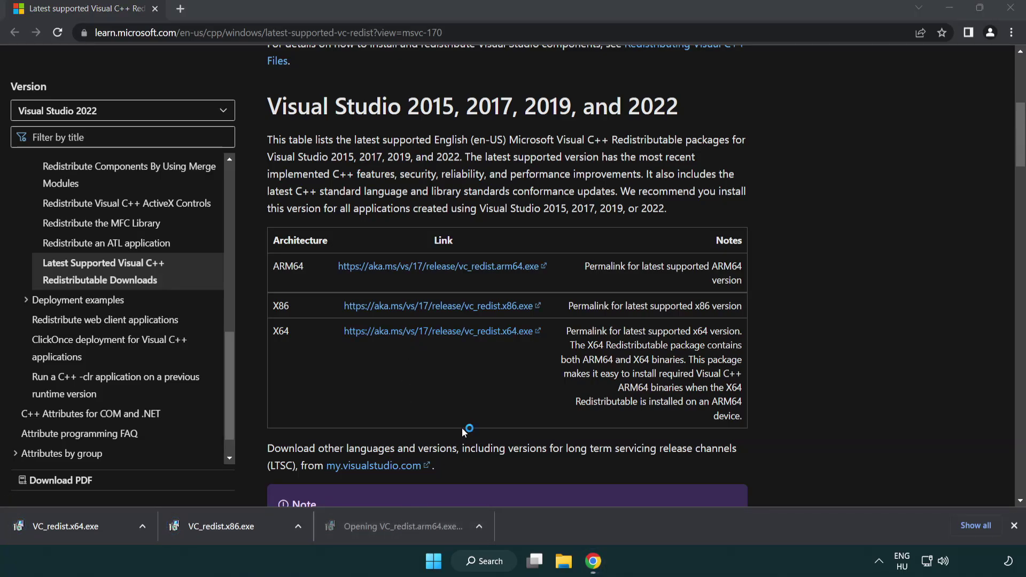
drag(661, 263, 668, 314)
click(365, 333)
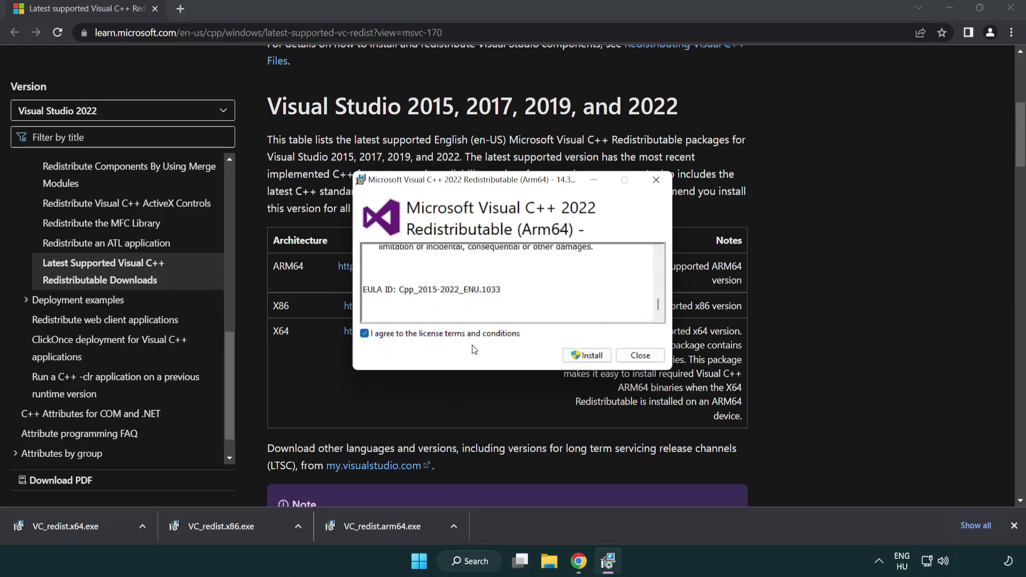
click(571, 355)
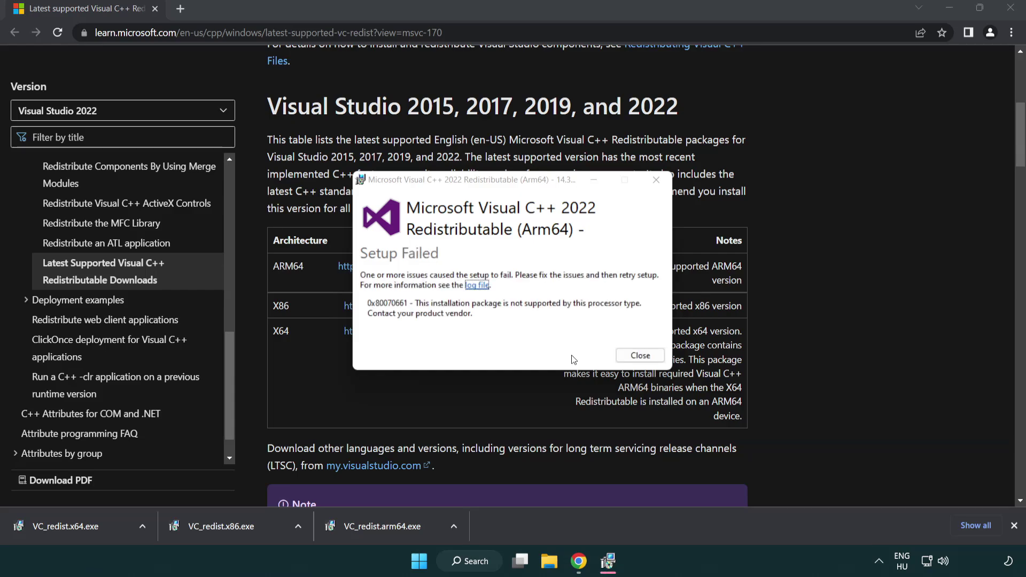
click(640, 357)
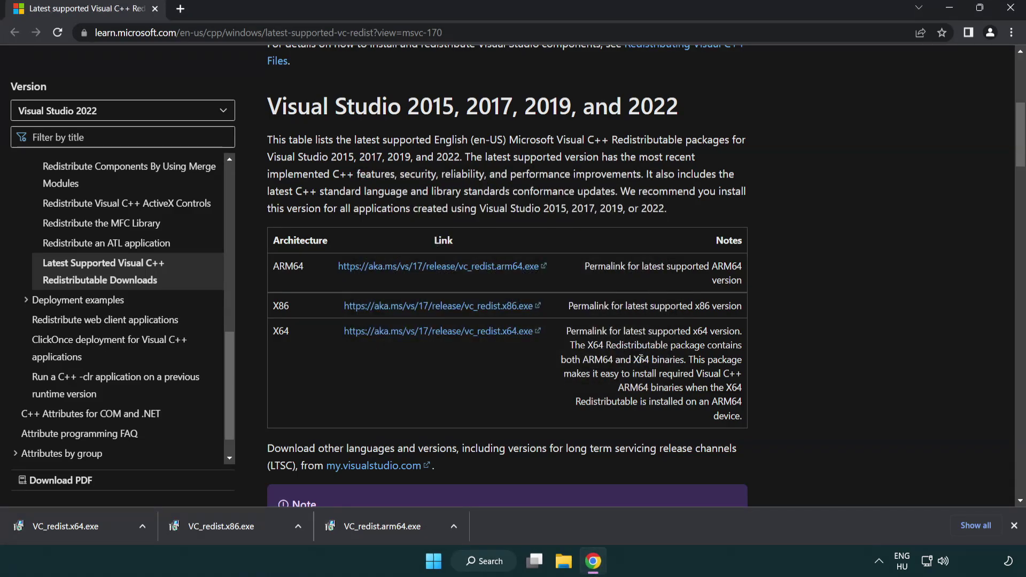
Install the x86 and x64 Visual C++ Redistributables without restarting the computer, and close the browser.
click(229, 532)
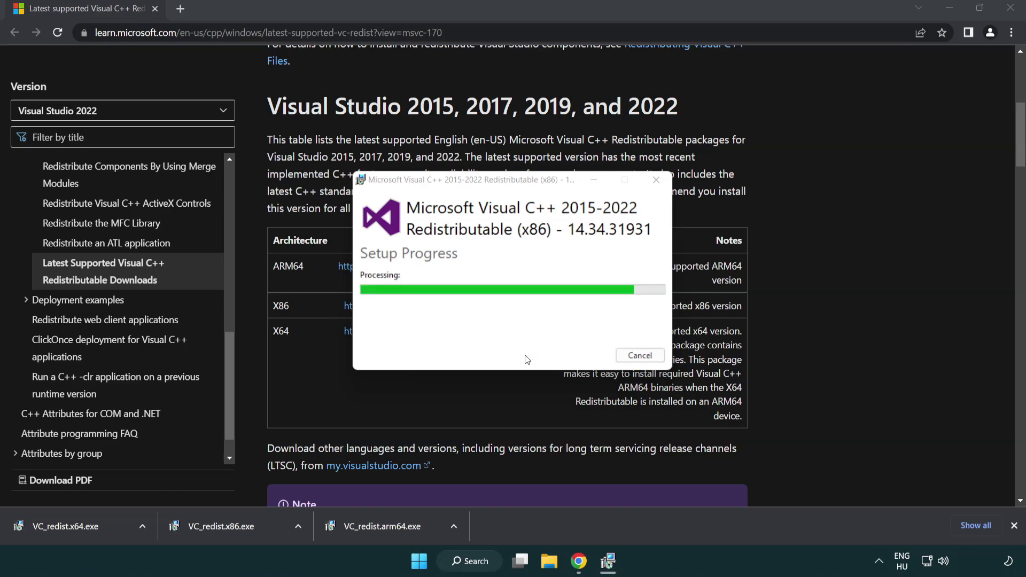
click(641, 356)
click(76, 524)
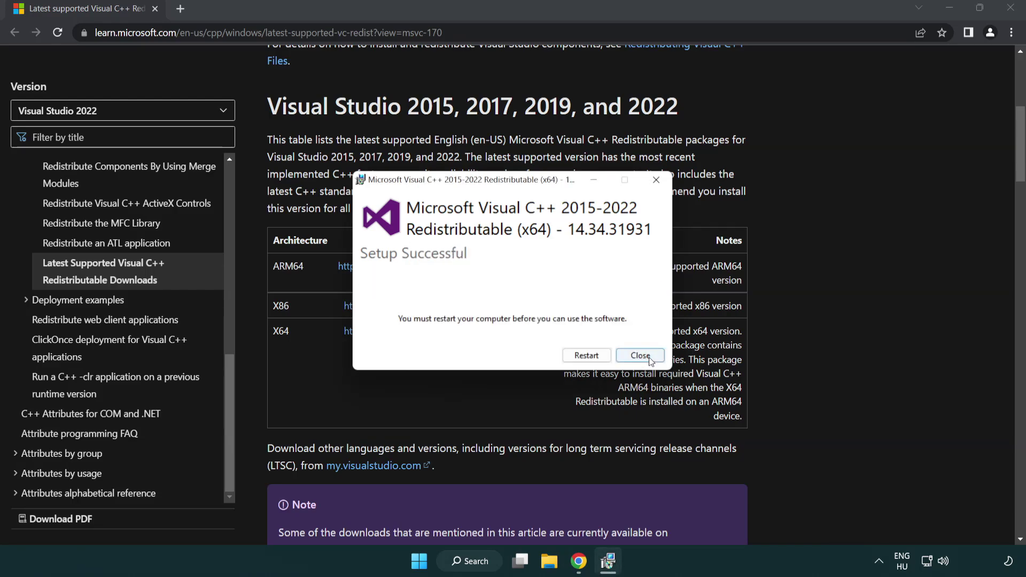
click(640, 355)
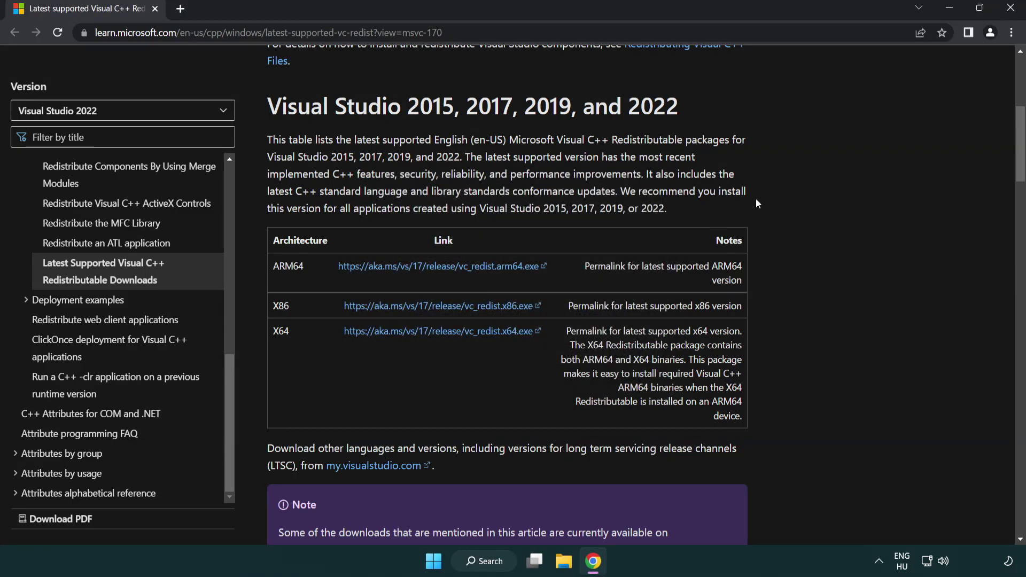
click(1010, 9)
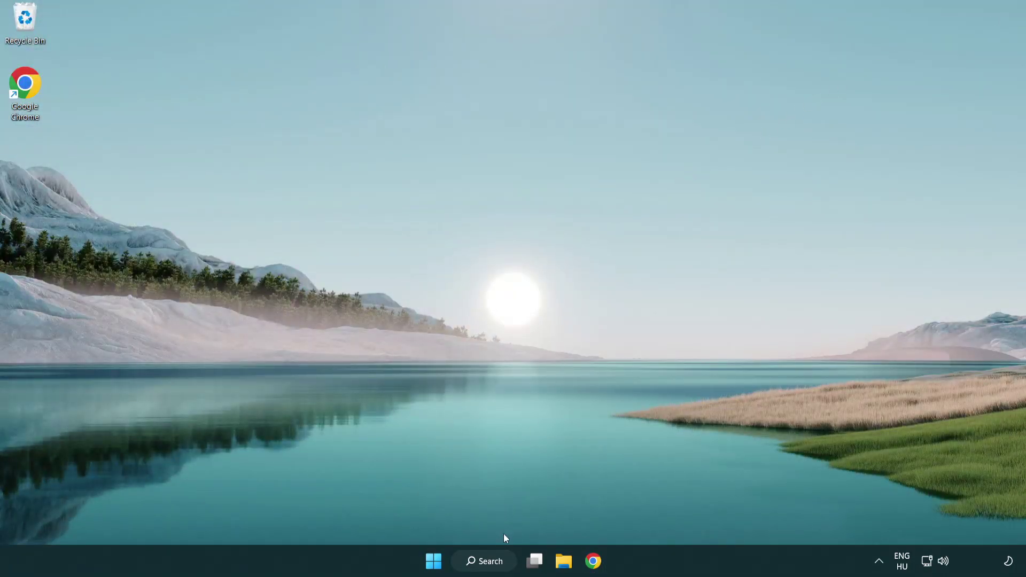
Search Windows for cmd, run Command Prompt as administrator and move its window to the middle of the desktop.
click(481, 562)
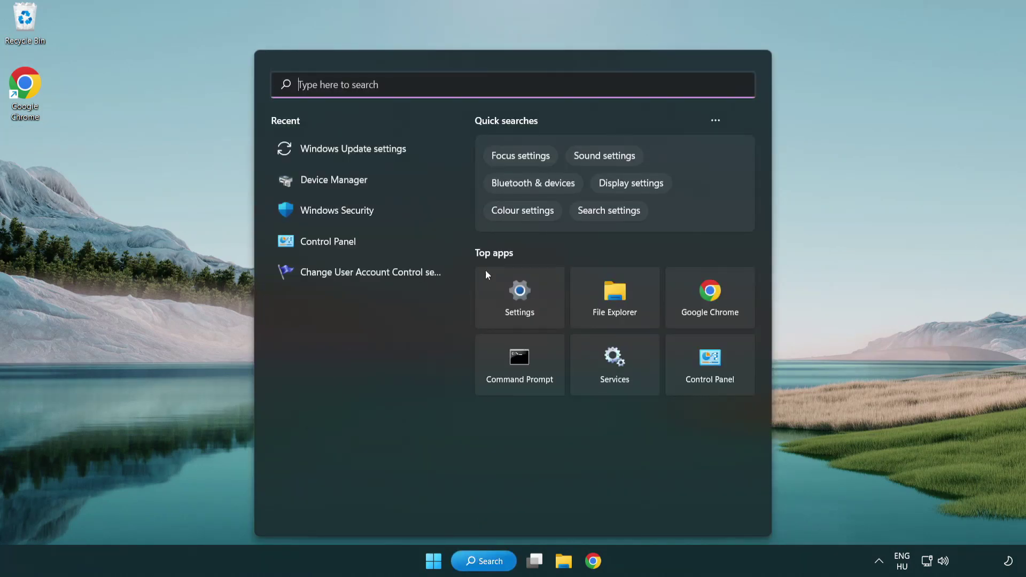
text(cmd)
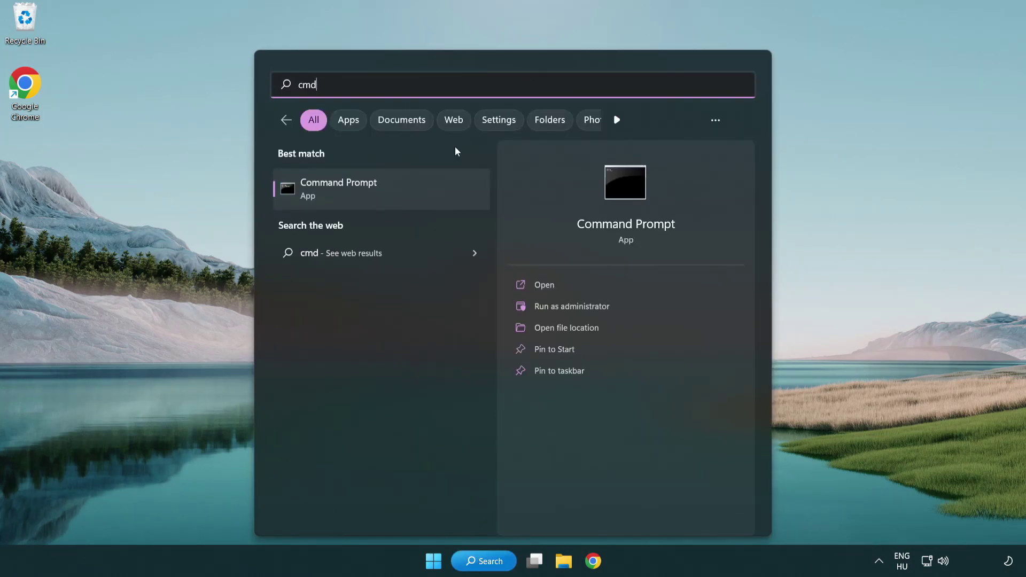
right_click(392, 191)
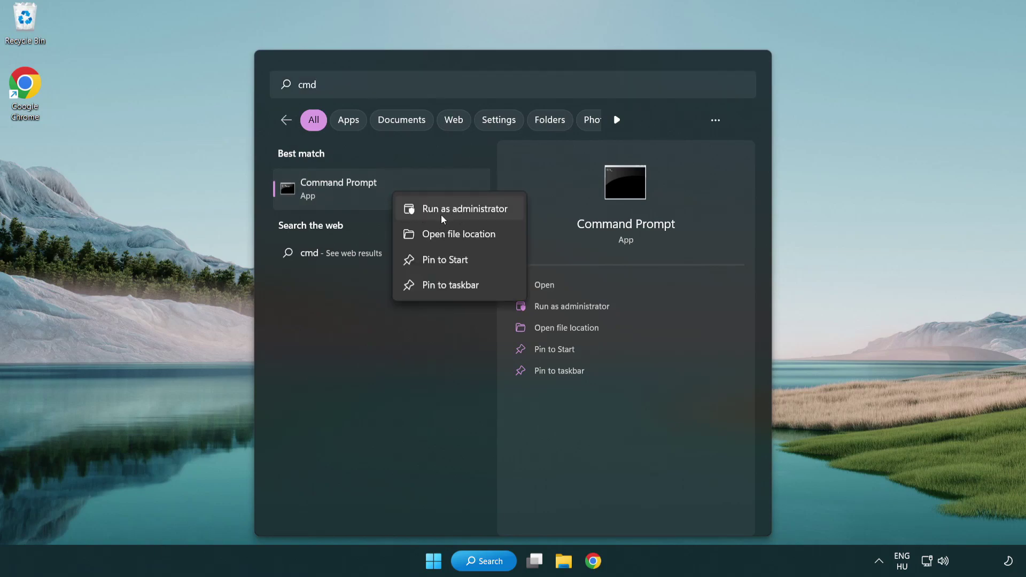
click(464, 209)
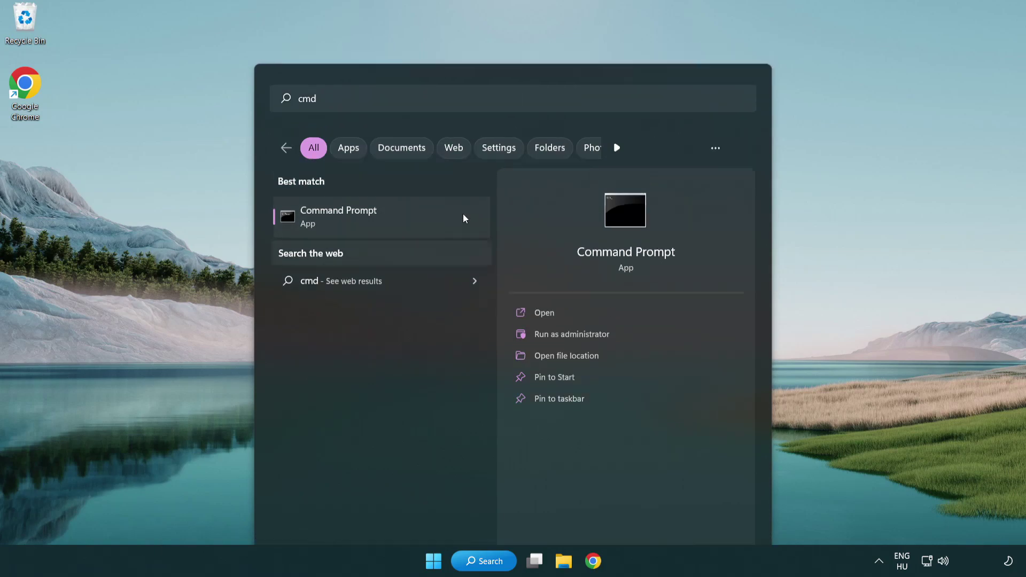
drag(367, 59, 517, 105)
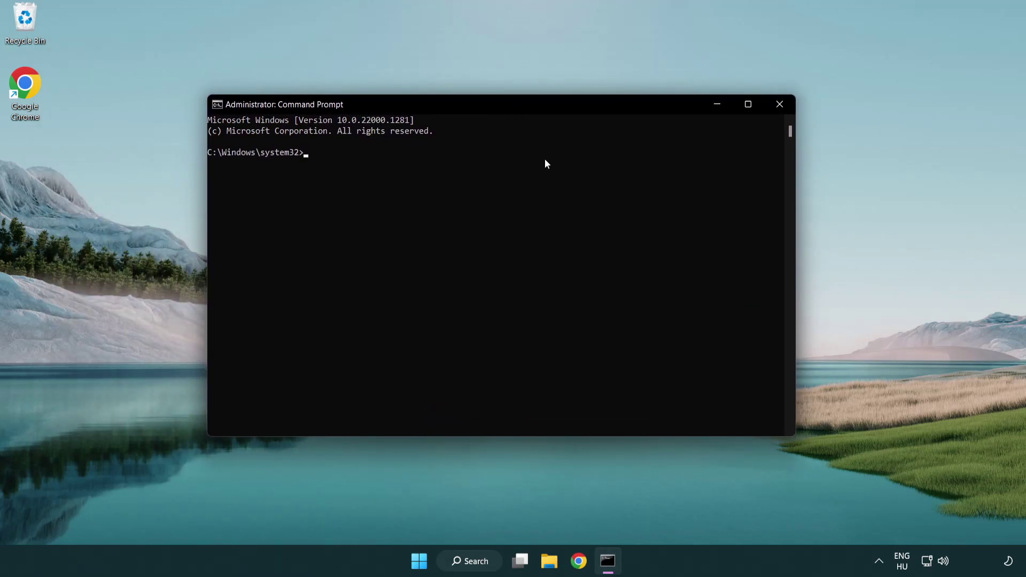
Run the system file check with sfc /scannow and close the Command Prompt once the scan completes.
text(sfc /scannow)
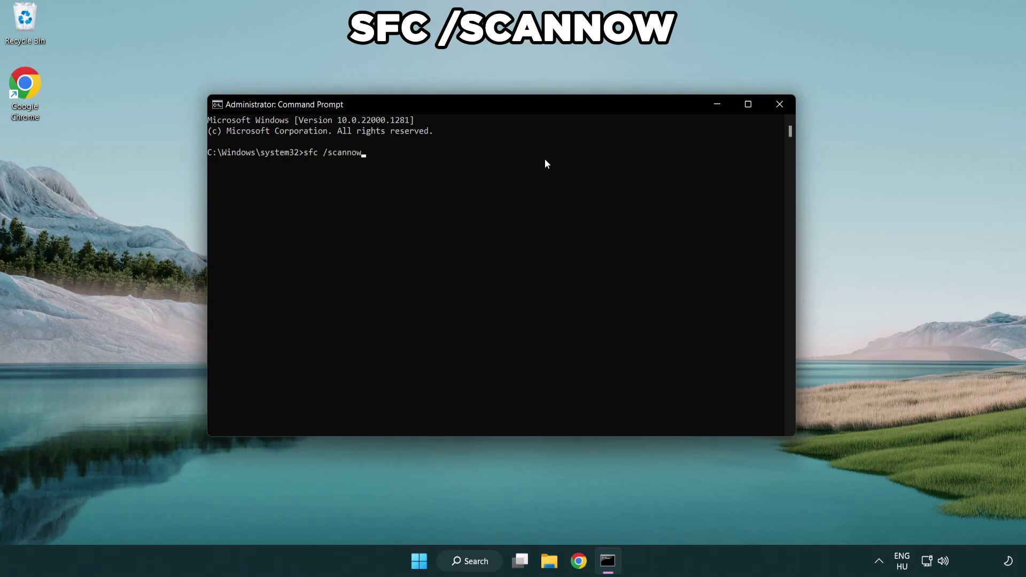
key(Return)
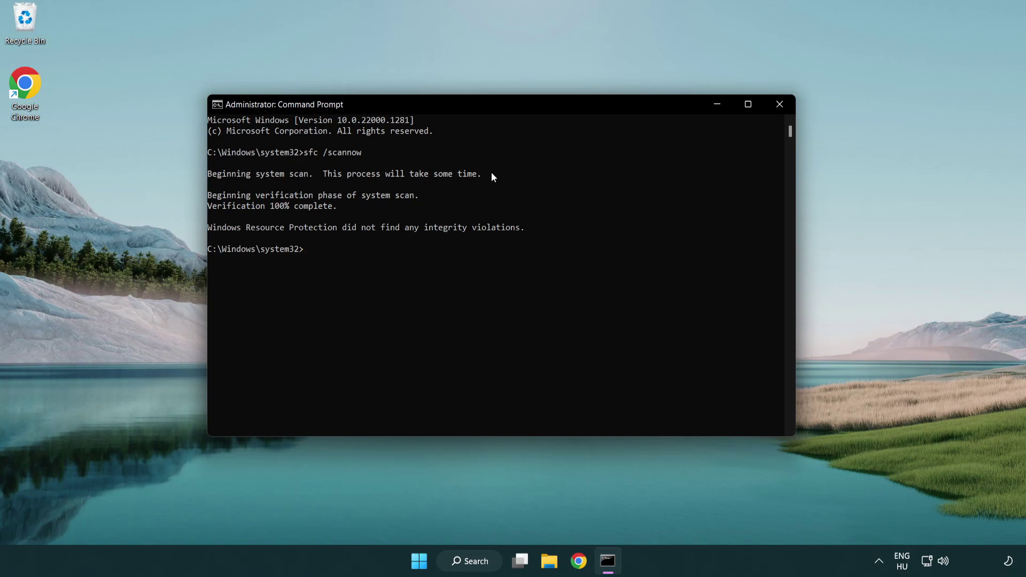
click(781, 105)
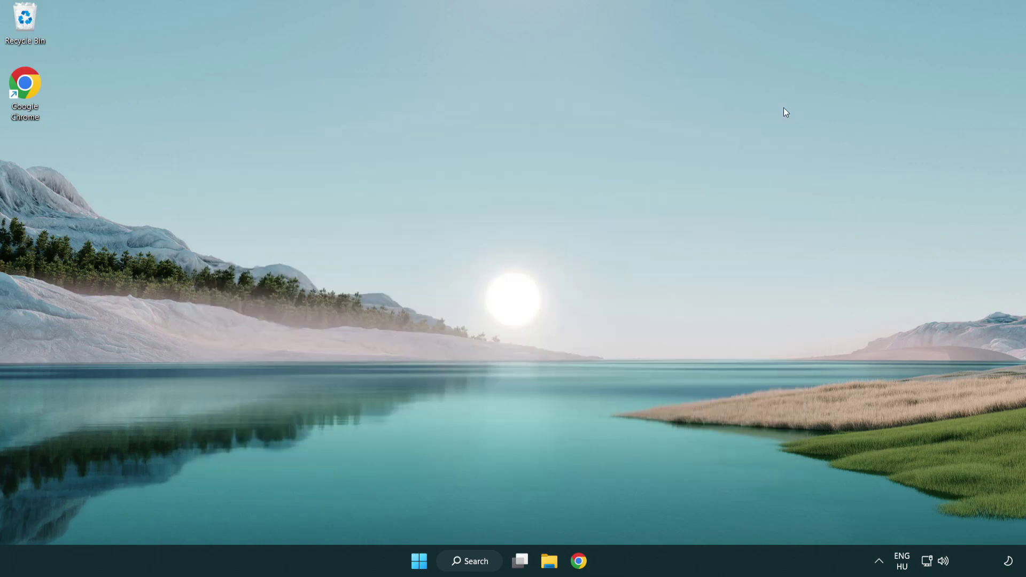
Open the computer's power options.
click(433, 561)
click(679, 514)
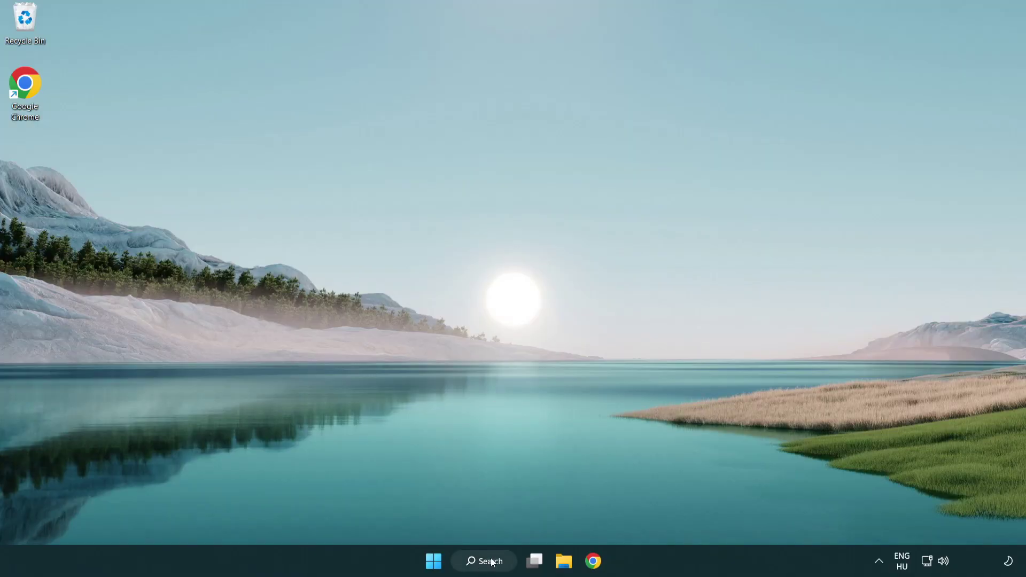
Search Windows for security and open the Windows Security app.
click(488, 569)
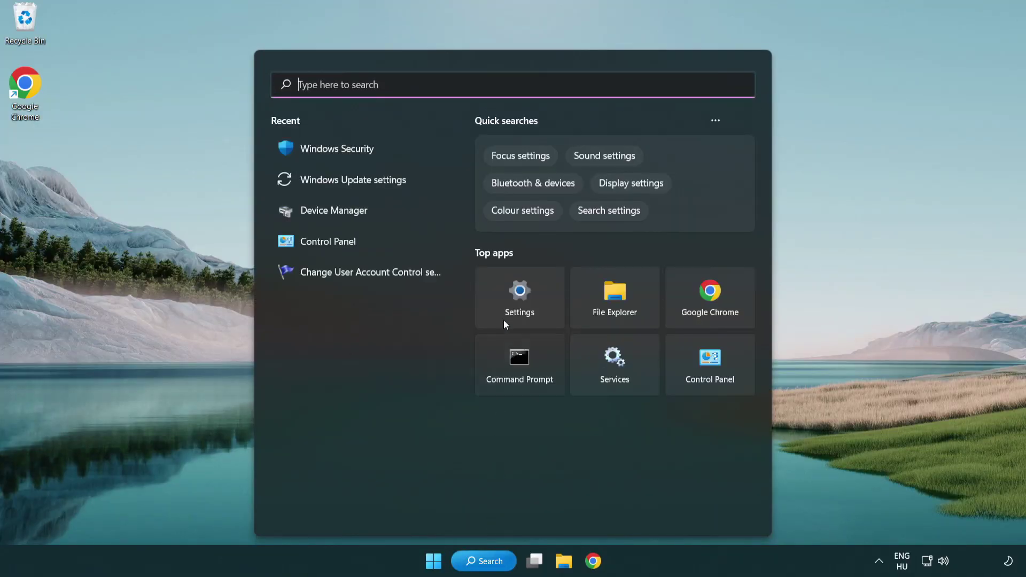
text(se)
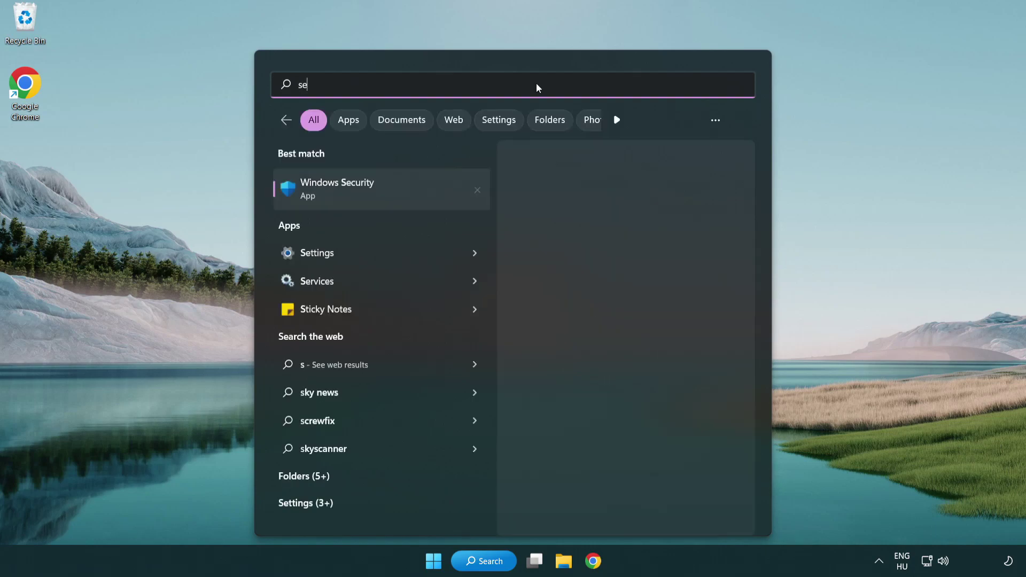
text(curi)
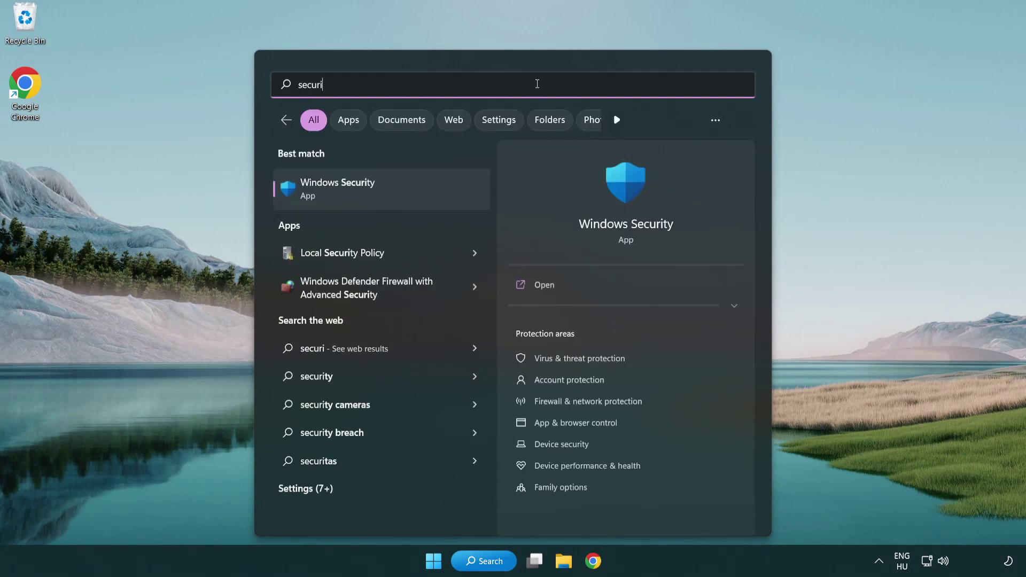
text(ty)
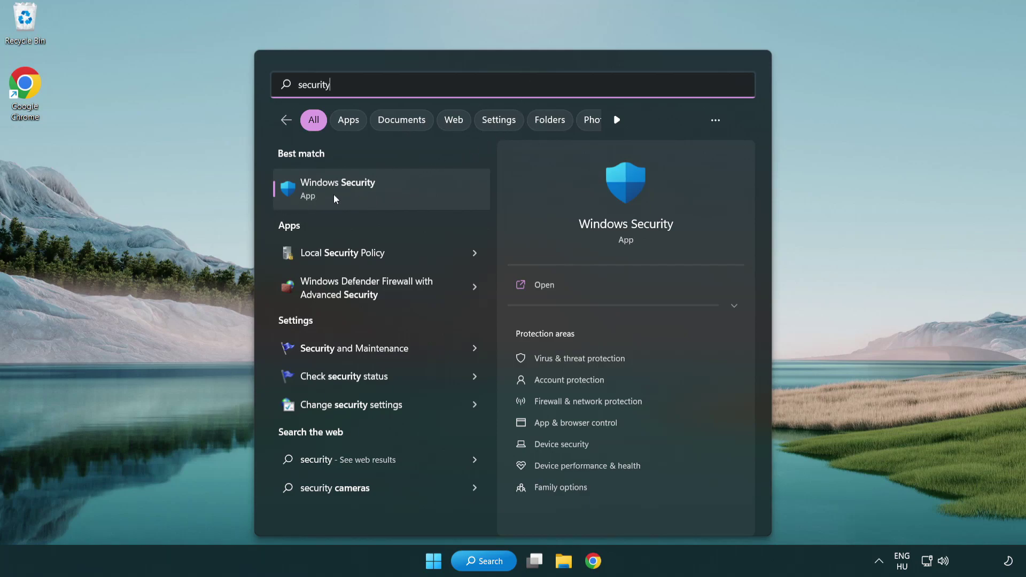
click(420, 199)
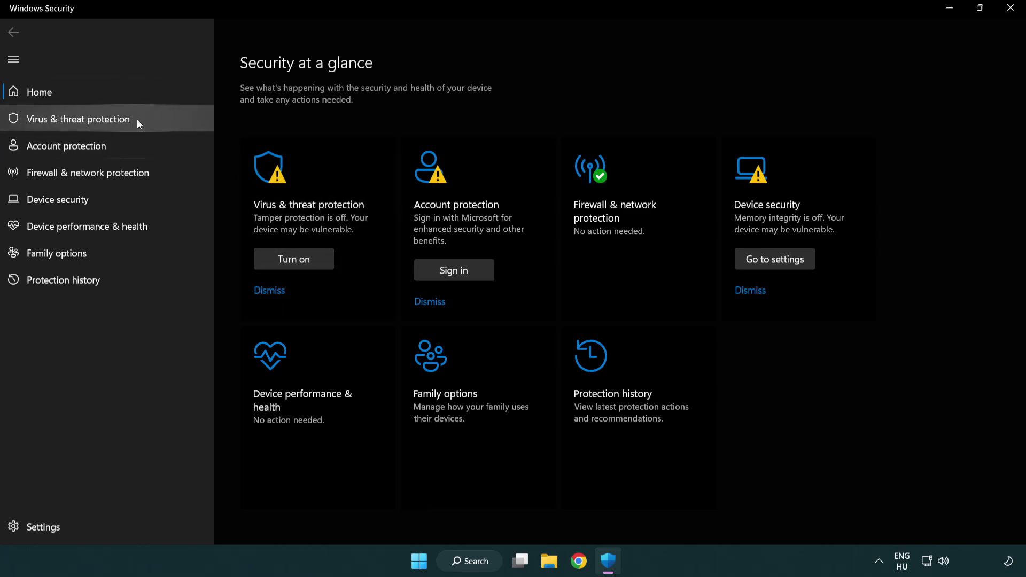
Open the Microsoft Defender Antivirus exclusions list from the virus and threat protection settings.
click(155, 122)
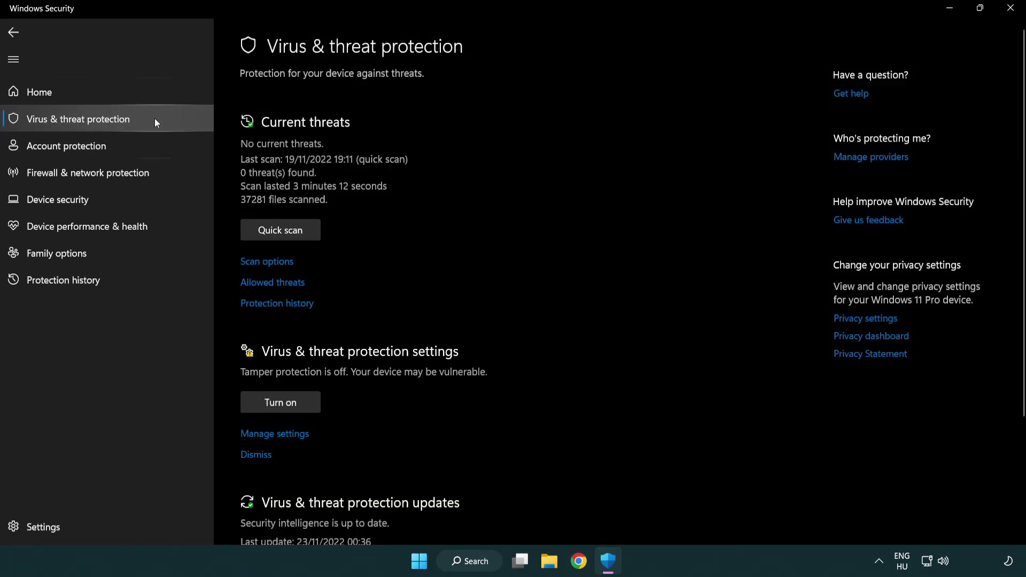
scroll(299, 235, down, 3)
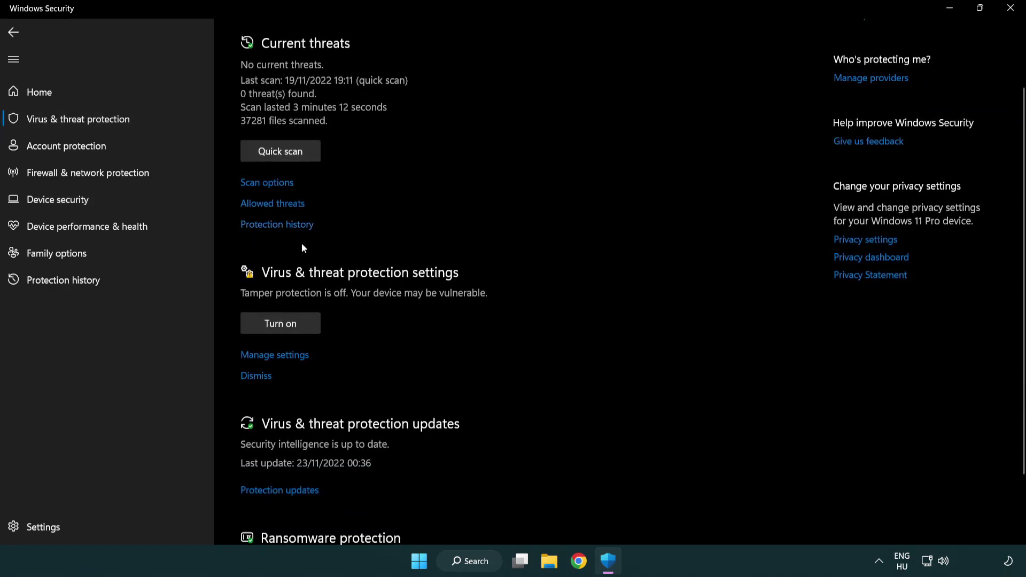
click(273, 357)
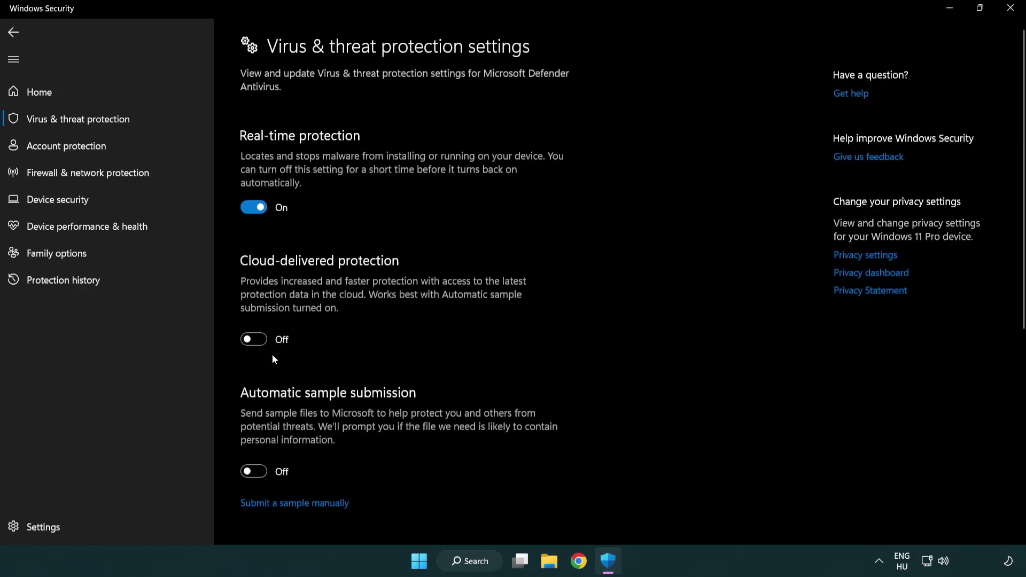
scroll(273, 359, down, 6)
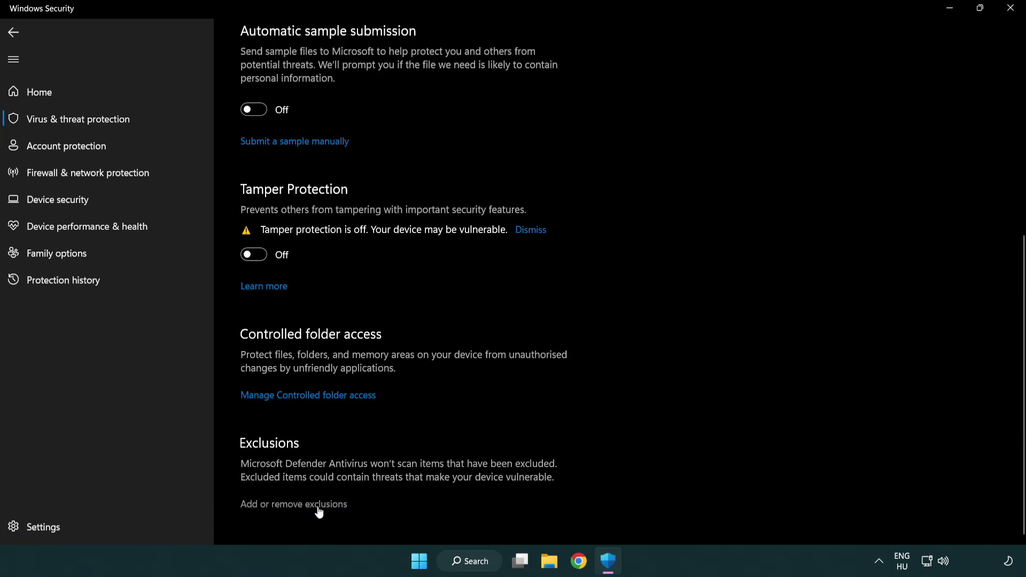
click(297, 504)
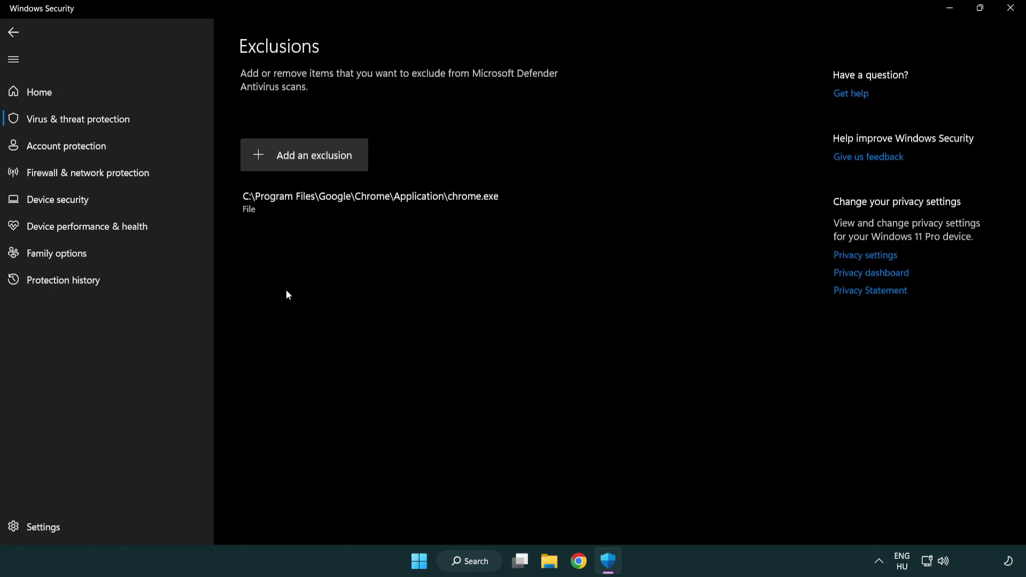
Add a file exclusion for NOT WORKING APP, located in the NOT WORKING APP folder under Program Files (x86) on Local Disk (C:).
click(308, 158)
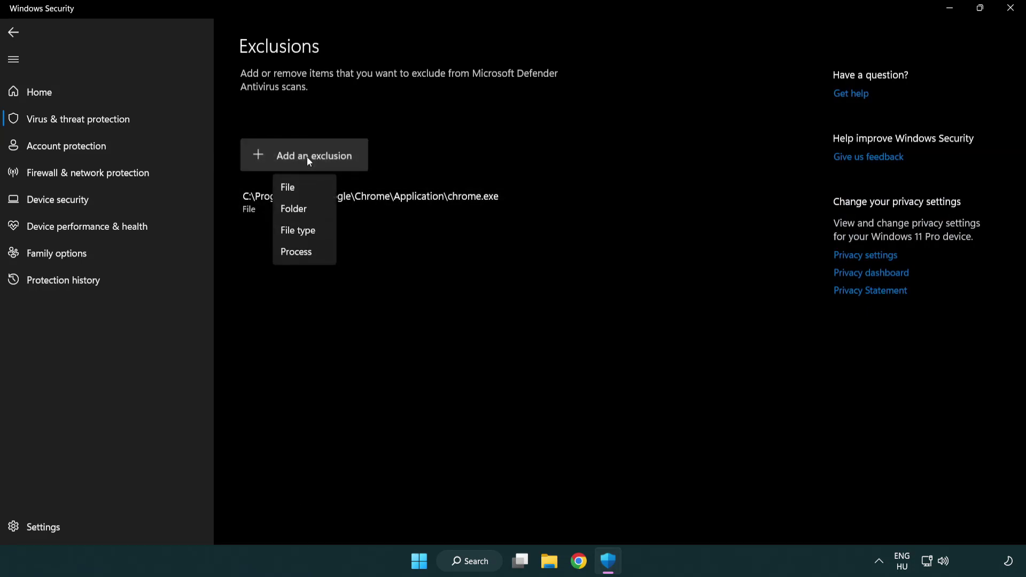
click(309, 188)
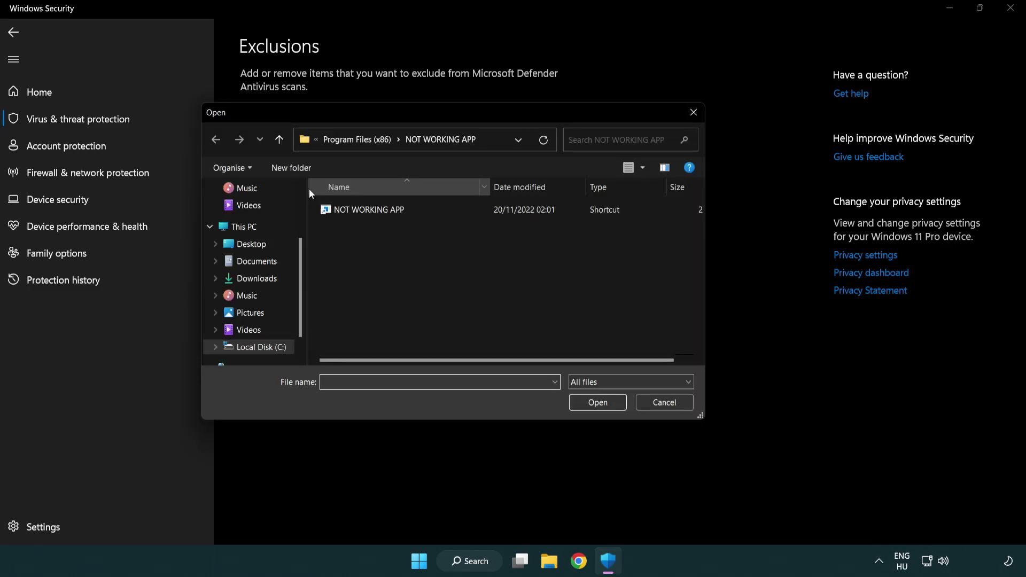
click(347, 143)
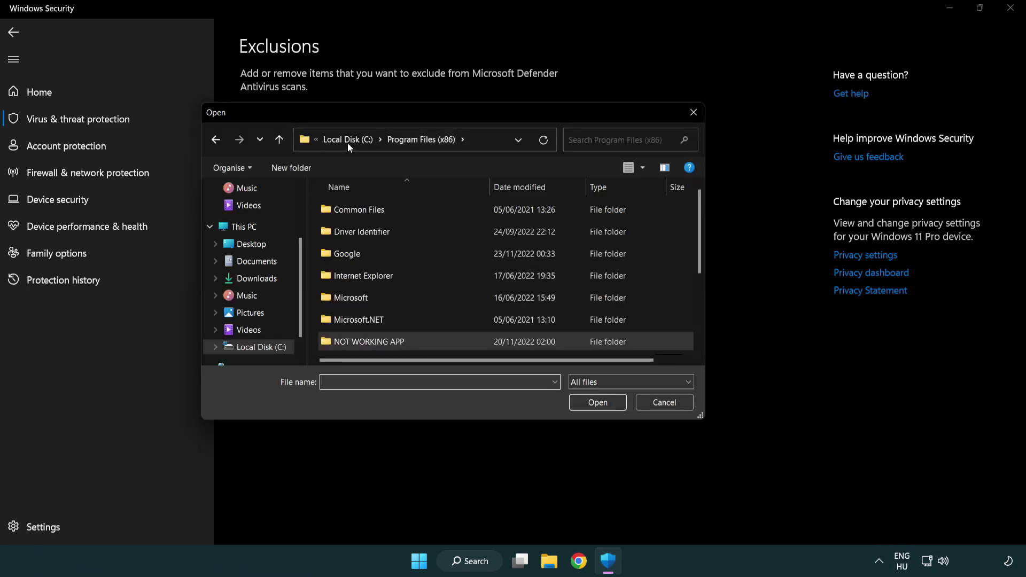
click(353, 140)
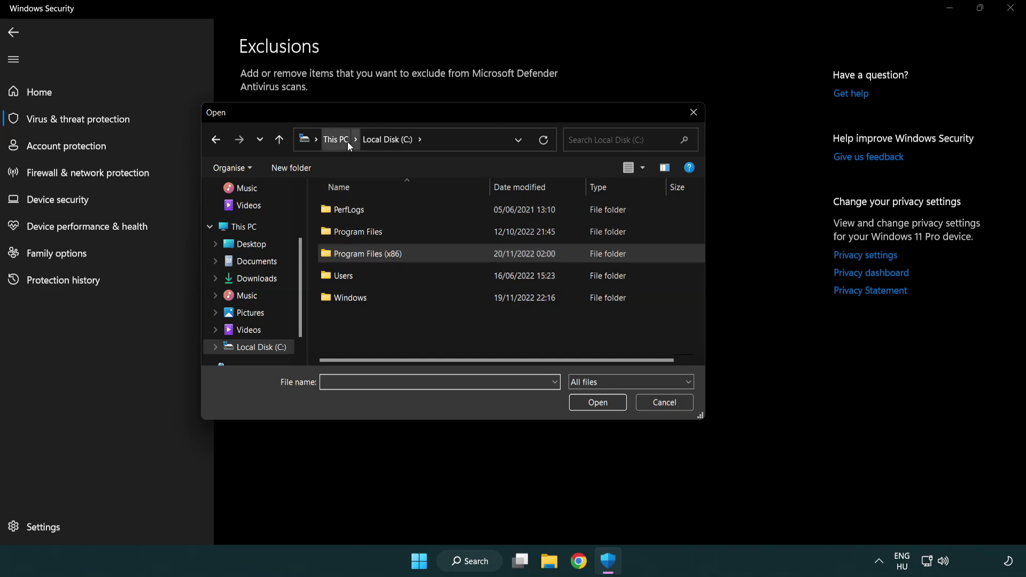
click(347, 142)
double_click(374, 353)
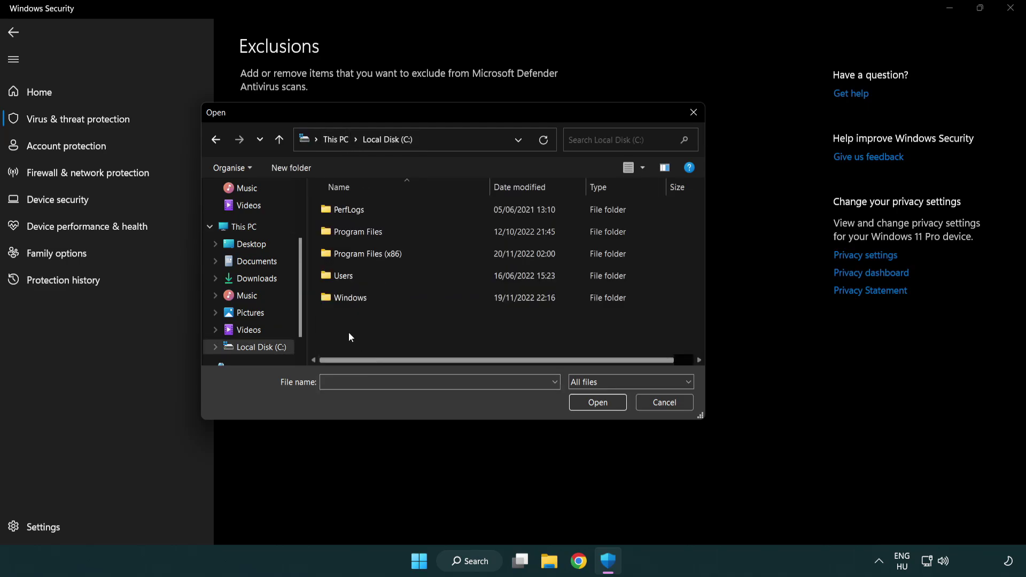
double_click(377, 251)
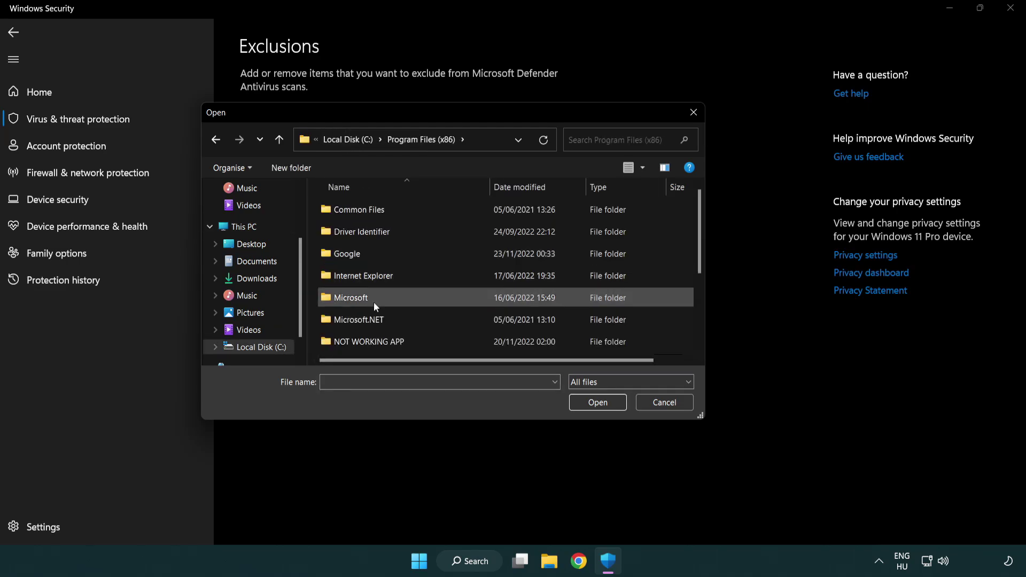
double_click(383, 345)
click(362, 208)
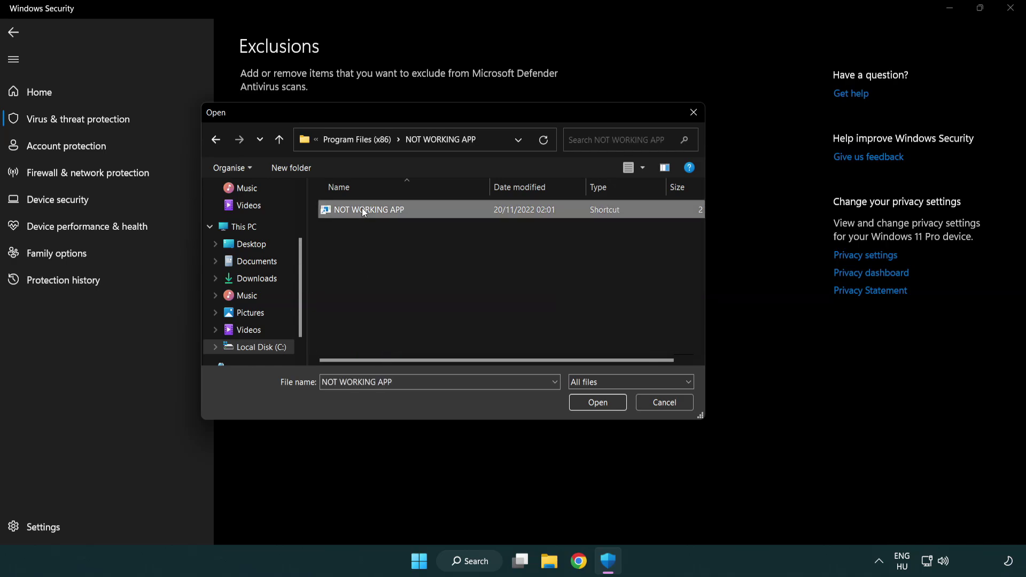
click(596, 408)
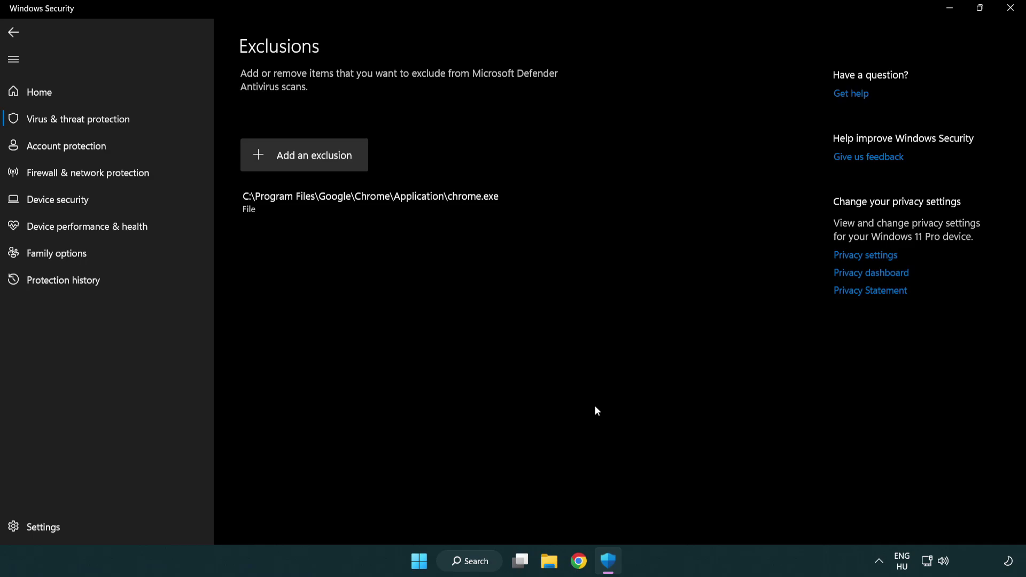
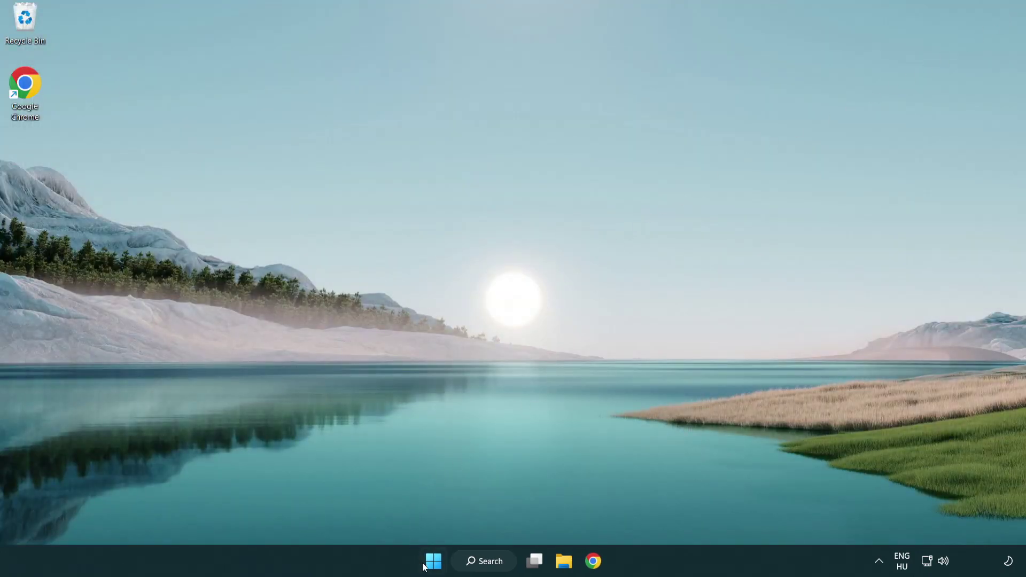
Open the power options to restart the computer.
click(424, 564)
click(683, 512)
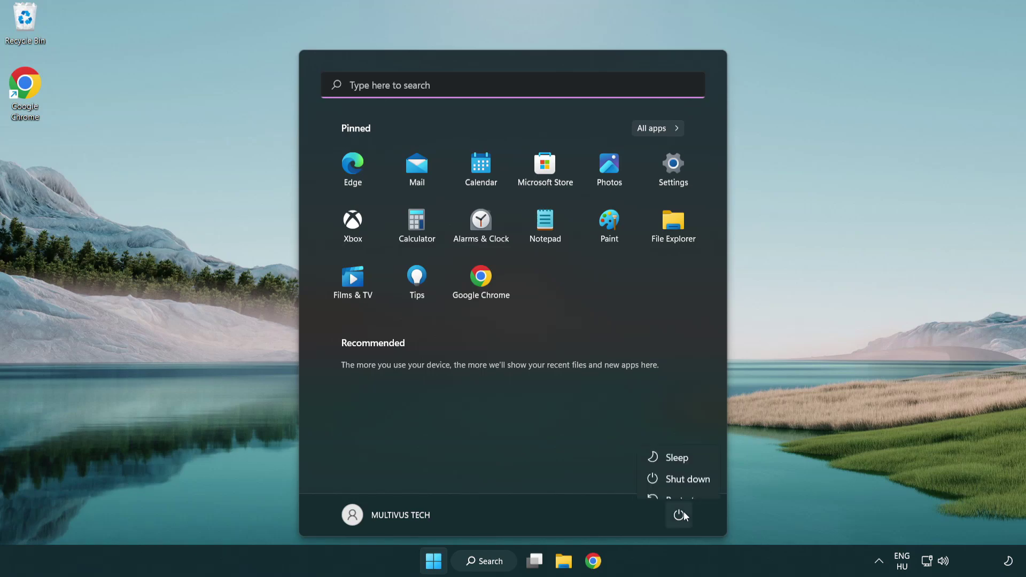